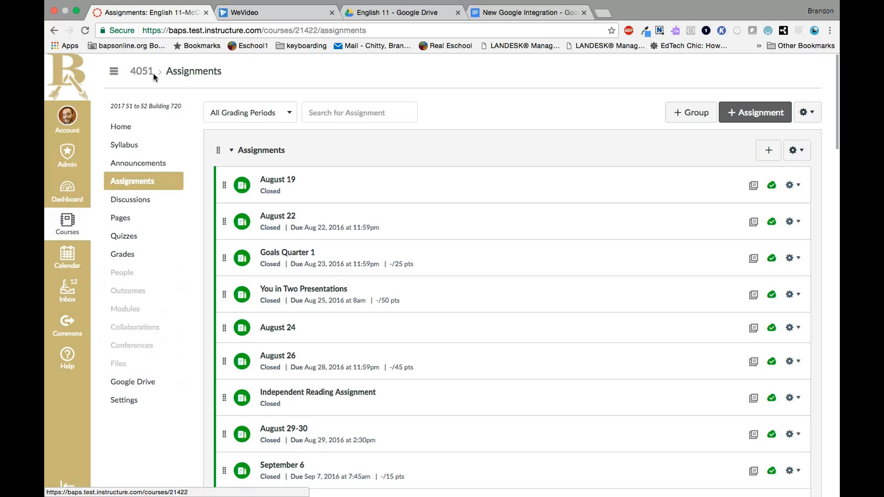
Open the course's Google Drive listing and go into the English 11 folder
left_click(129, 389)
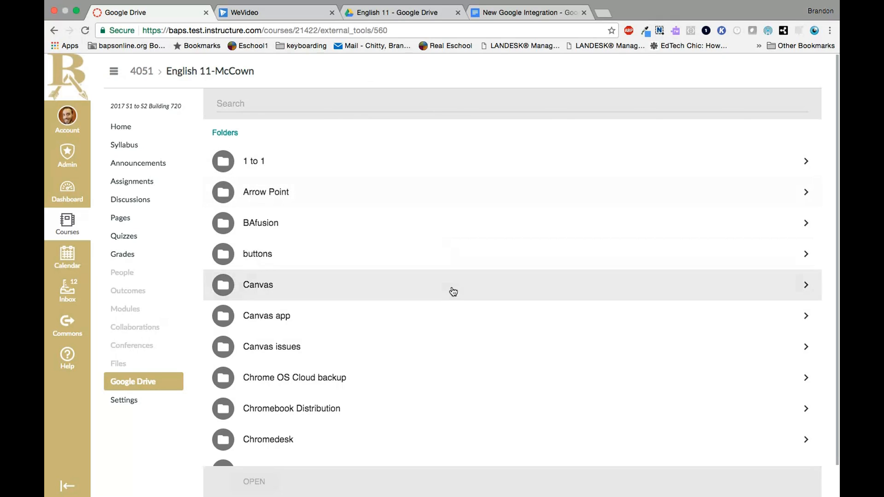
scroll(451, 292, "down", 3)
scroll(412, 331, "down", 5)
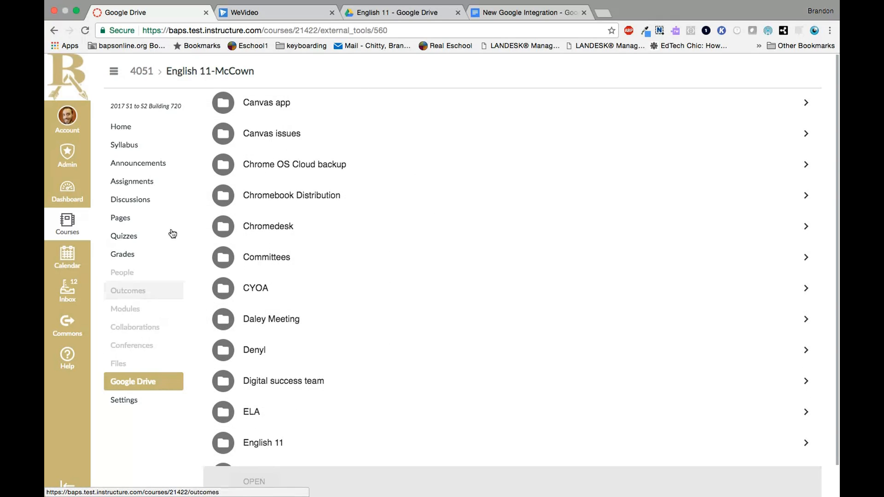
scroll(299, 267, "down", 1)
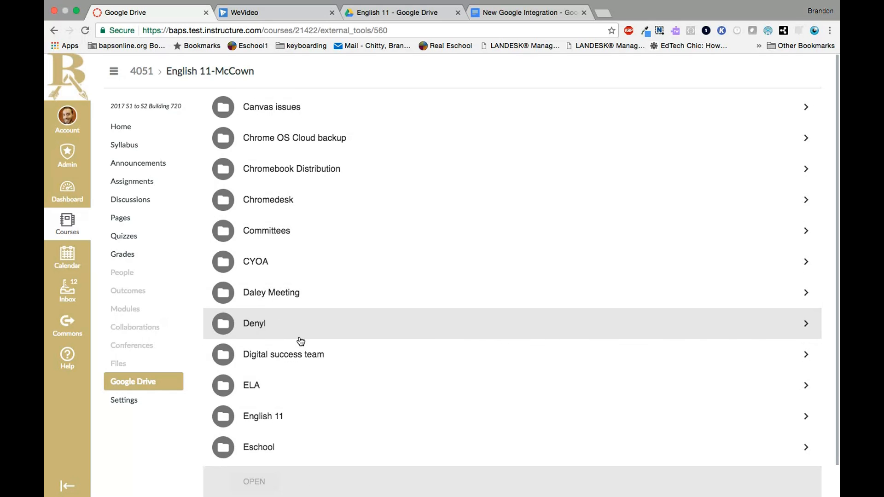
left_click(268, 417)
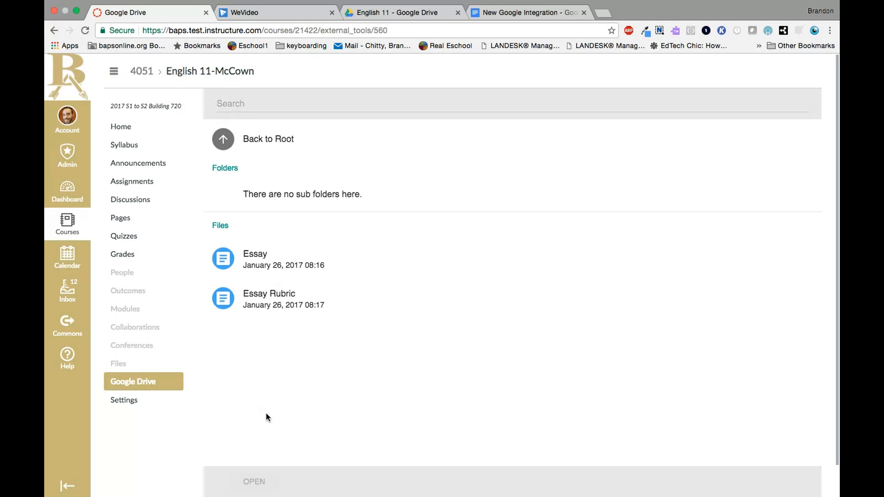
Open the Essay document from the English 11 folder and look through its outline
left_click(266, 269)
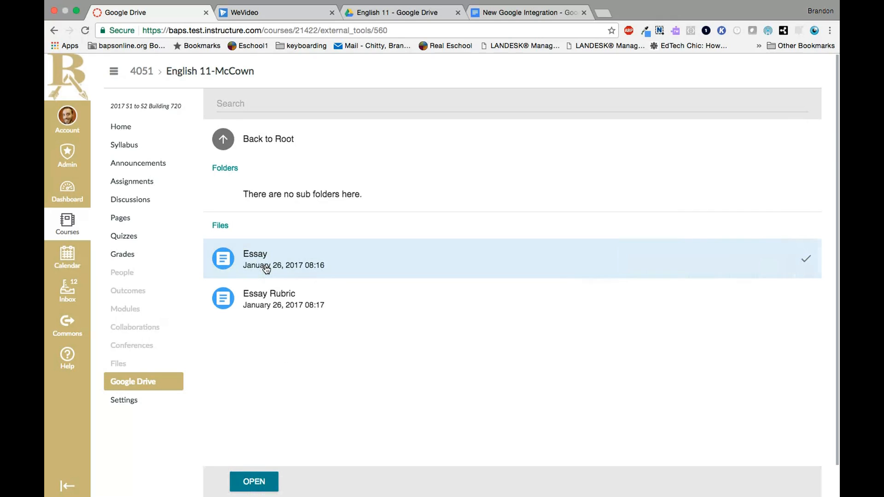
left_click(248, 483)
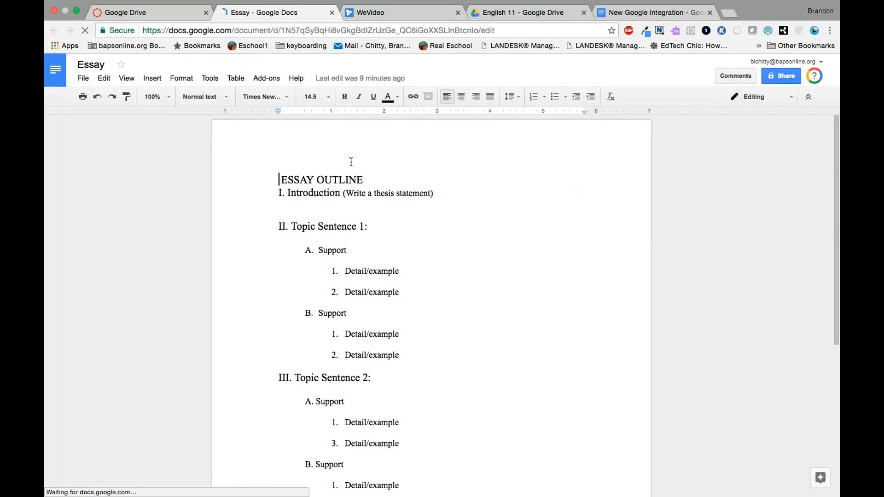
scroll(397, 403, "down", 5)
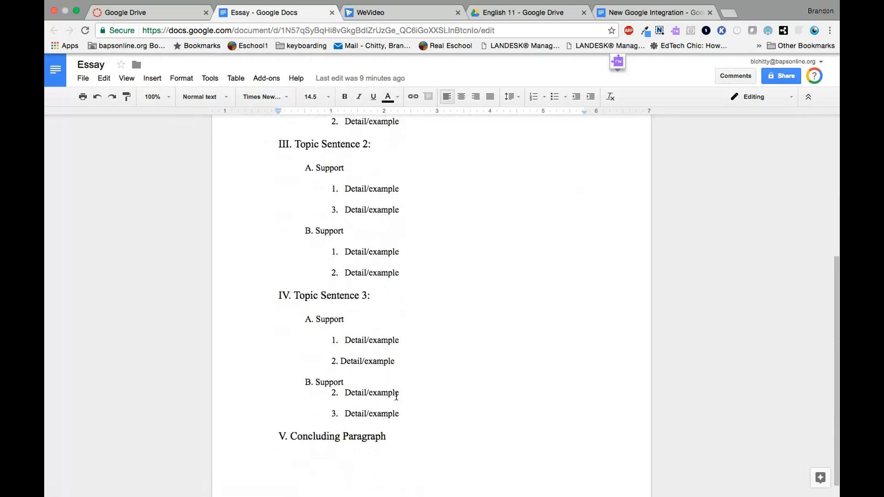
scroll(395, 397, "up", 6)
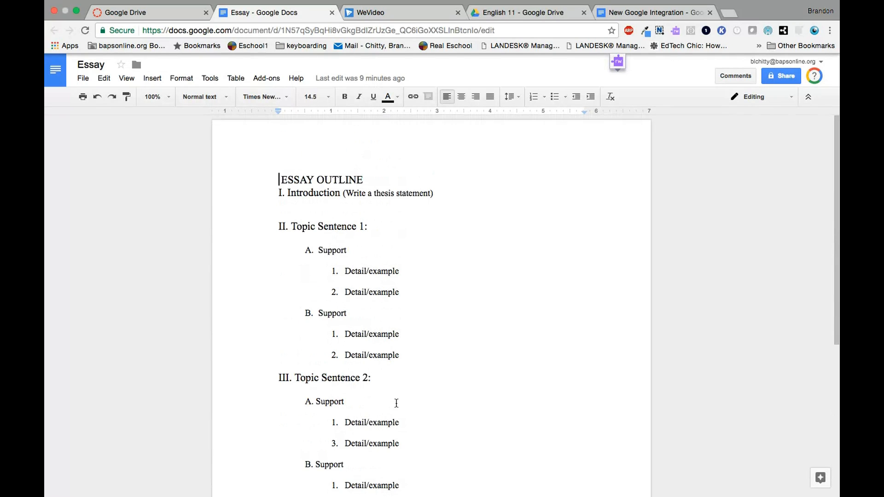
Return to the Canvas course and create a new assignment named "Essay"
left_click(147, 13)
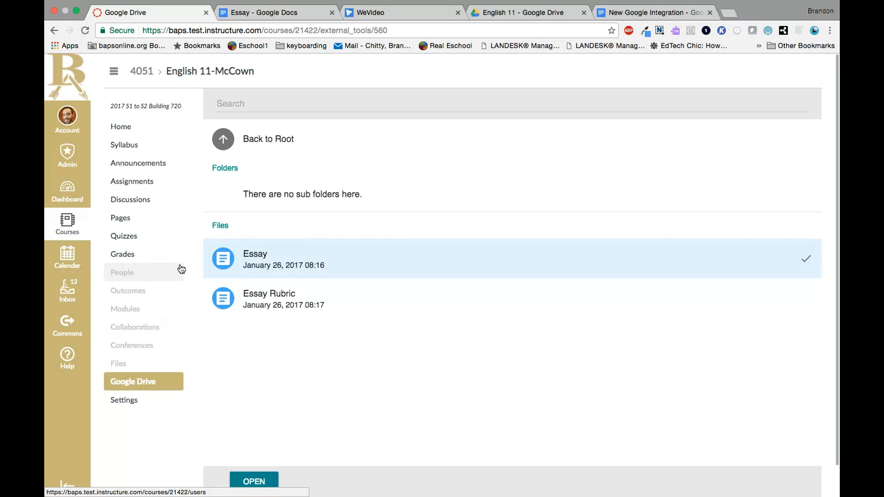
left_click(143, 189)
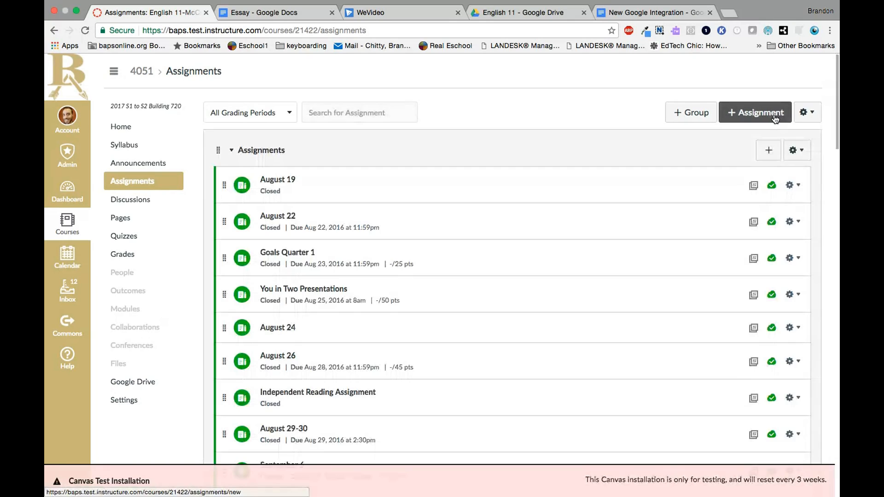
left_click(764, 118)
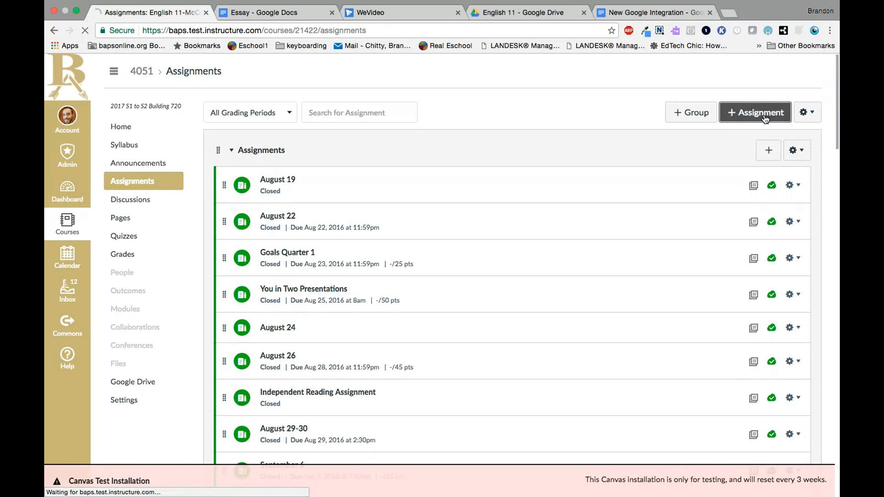
left_click(239, 137)
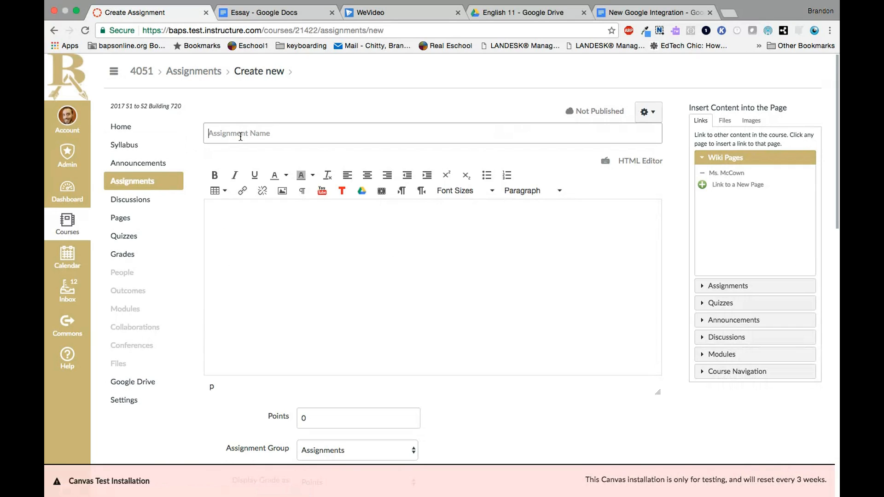
type("Essay")
Start inserting a Google Drive file into the assignment description and open the English 11 folder
left_click(254, 220)
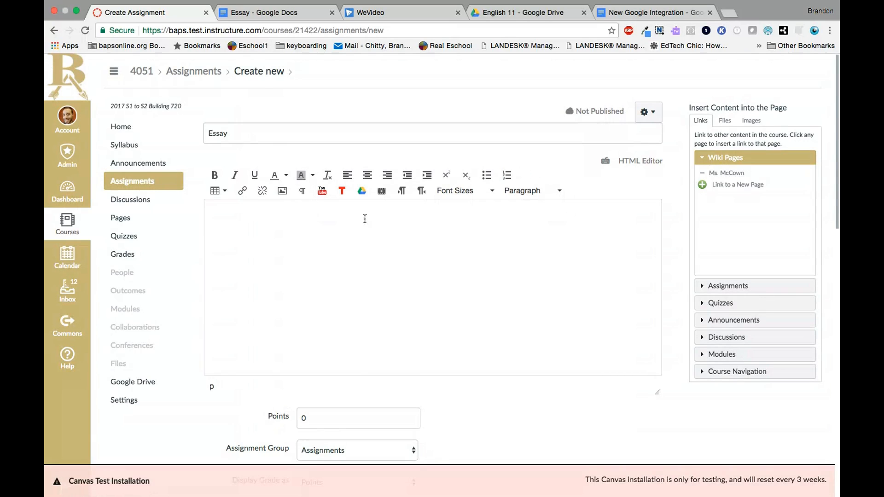
left_click(362, 194)
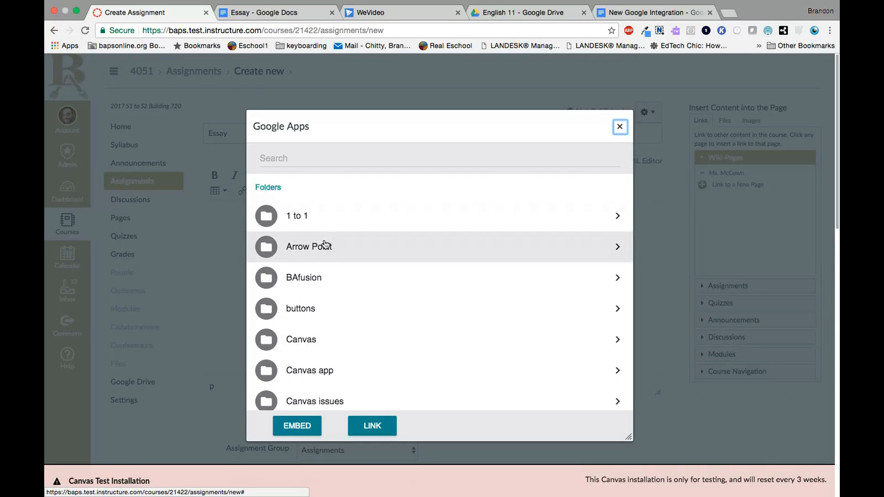
scroll(336, 278, "down", 3)
scroll(335, 278, "down", 15)
scroll(336, 278, "down", 10)
scroll(334, 299, "up", 6)
scroll(333, 364, "up", 20)
scroll(352, 353, "up", 8)
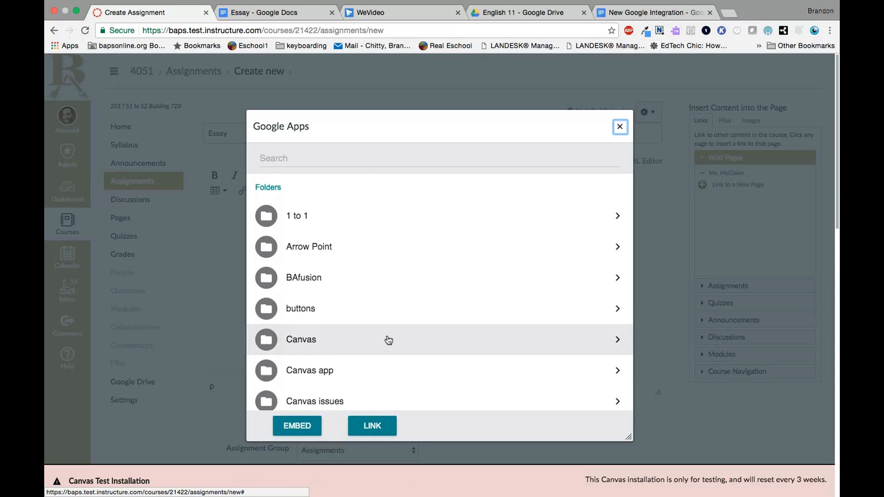
scroll(389, 340, "down", 5)
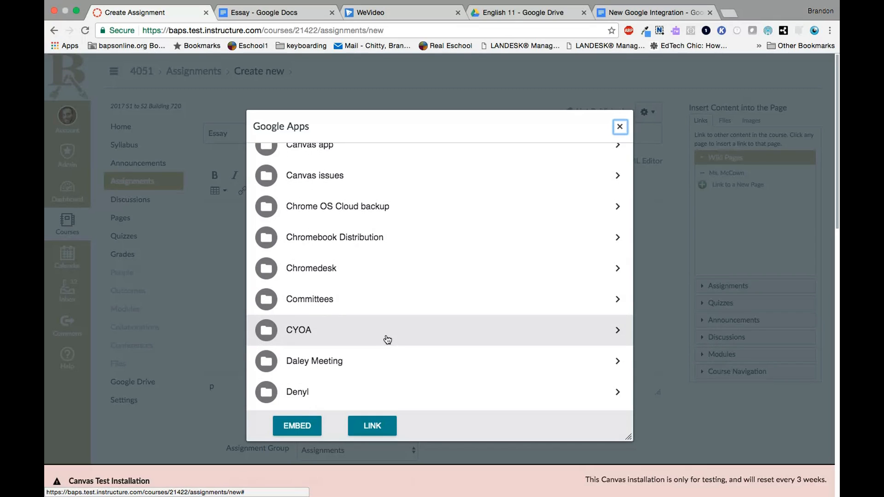
scroll(388, 340, "down", 3)
scroll(388, 339, "down", 2)
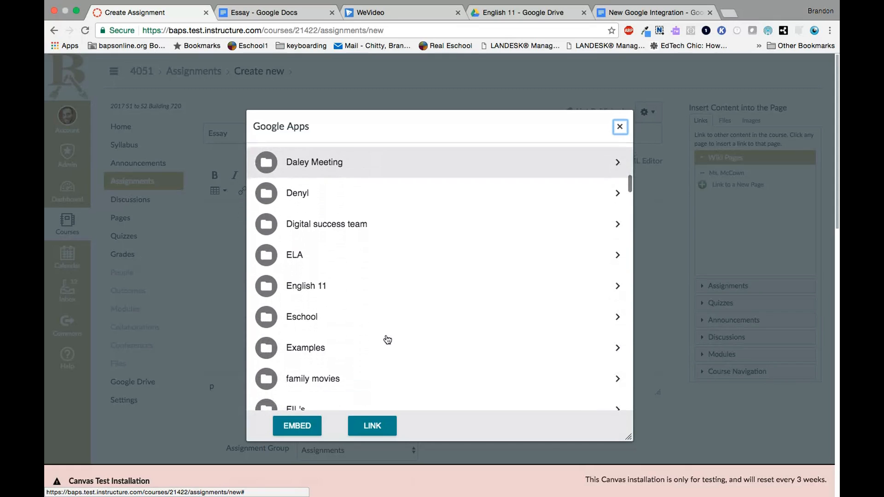
left_click(344, 283)
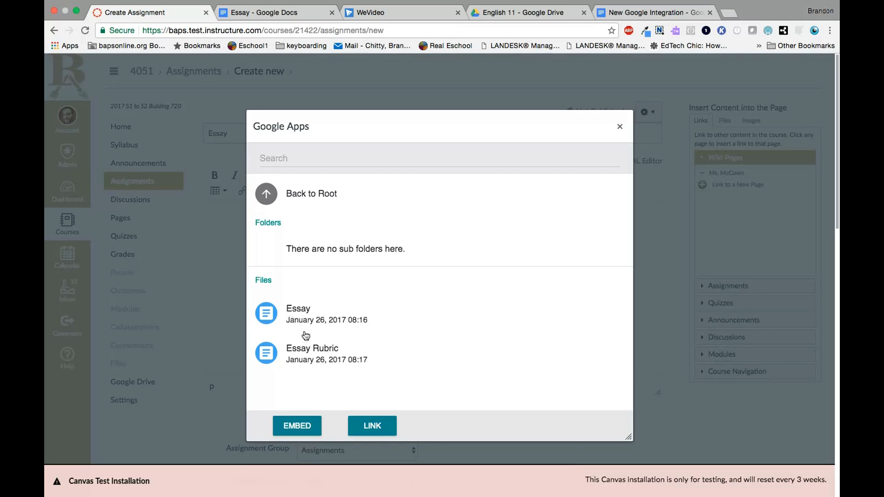
Embed the Essay Rubric file in the assignment description
left_click(309, 362)
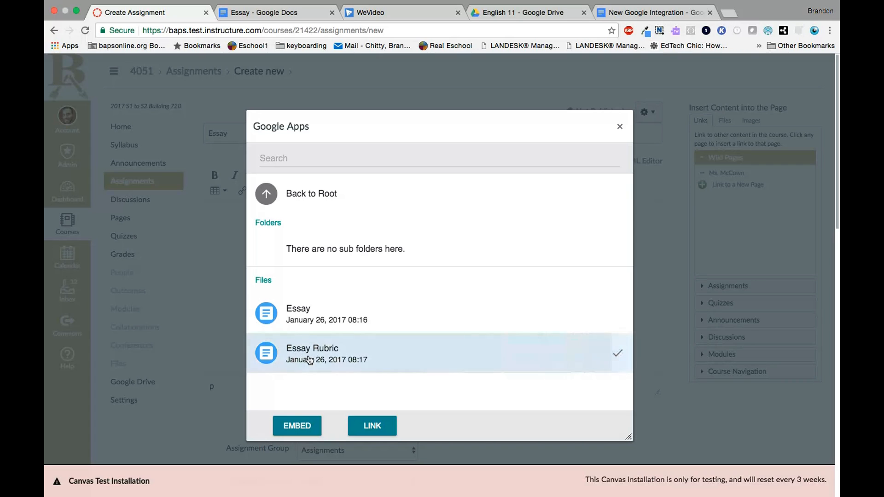
left_click(303, 420)
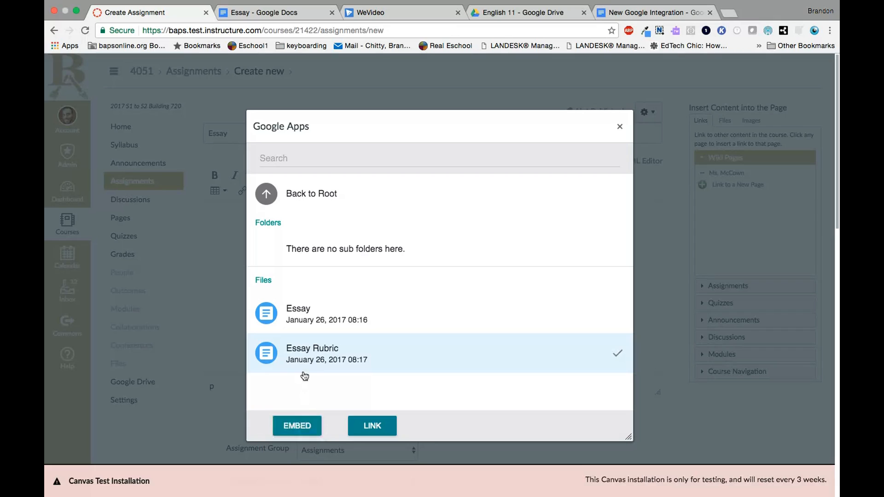
left_click(300, 432)
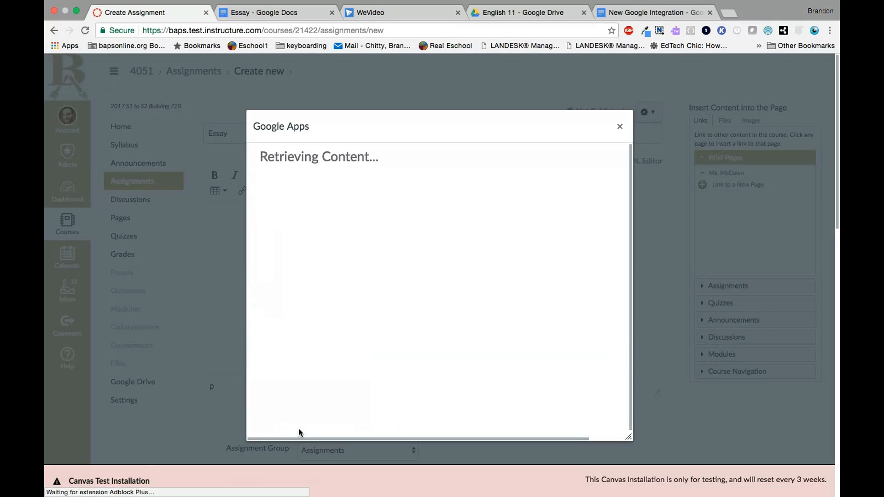
Set the assignment's points to 20
scroll(299, 429, "down", 1)
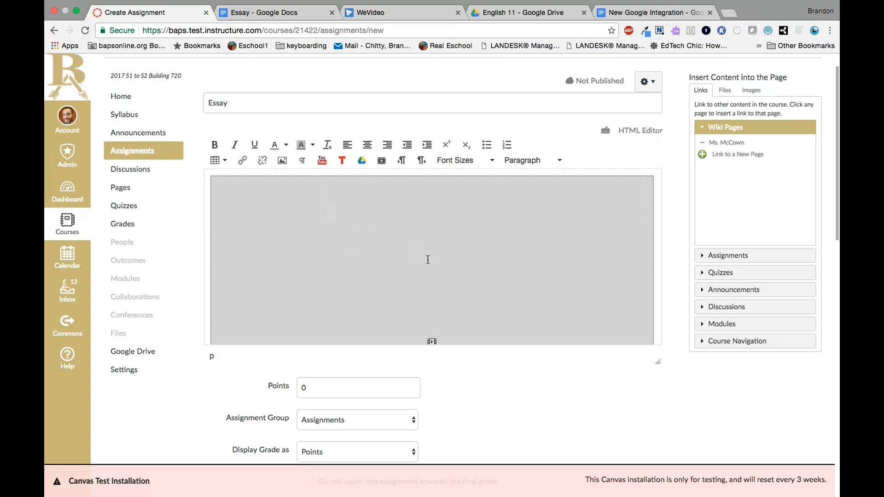
scroll(523, 402, "down", 2)
scroll(522, 402, "down", 1)
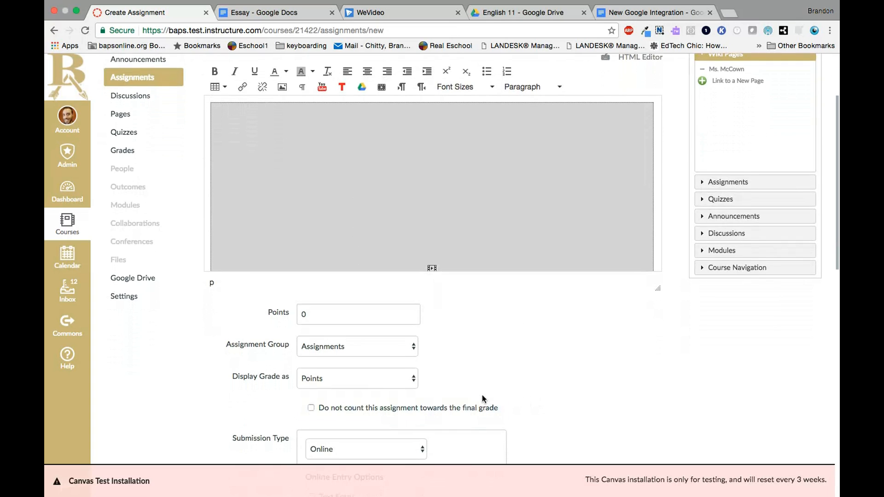
double_click(310, 316)
type("20")
left_click(431, 345)
Set the assignment's submission type to External Tool
scroll(535, 382, "down", 3)
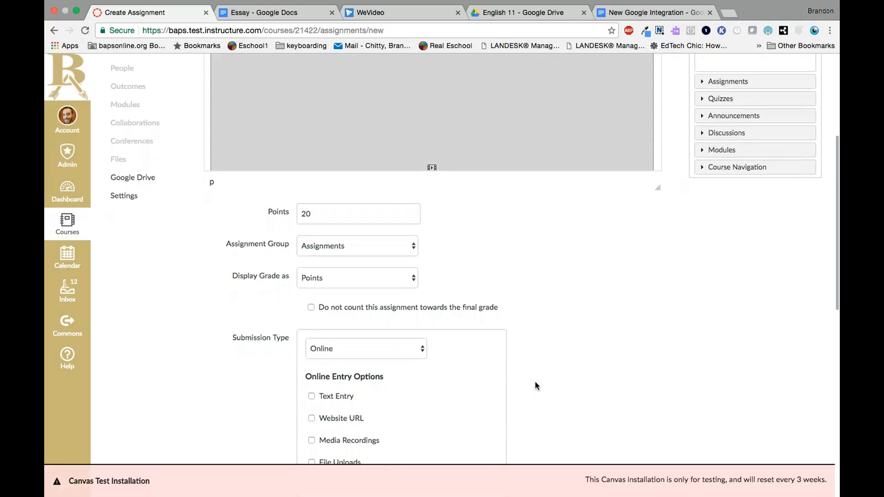
scroll(535, 382, "down", 1)
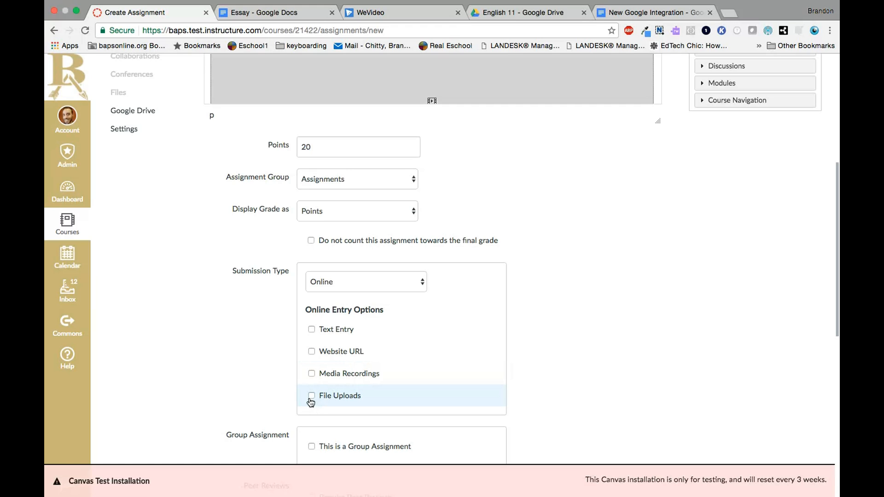
scroll(566, 114, "down", 1)
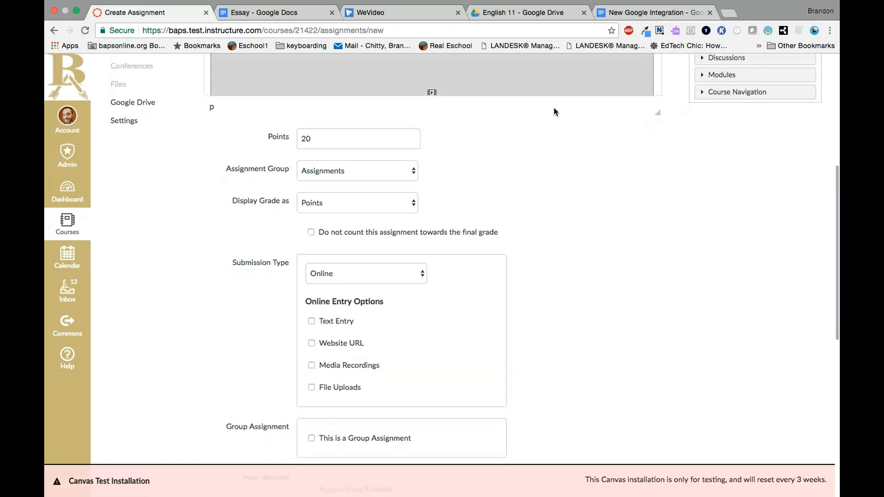
scroll(550, 117, "up", 4)
scroll(550, 117, "up", 1)
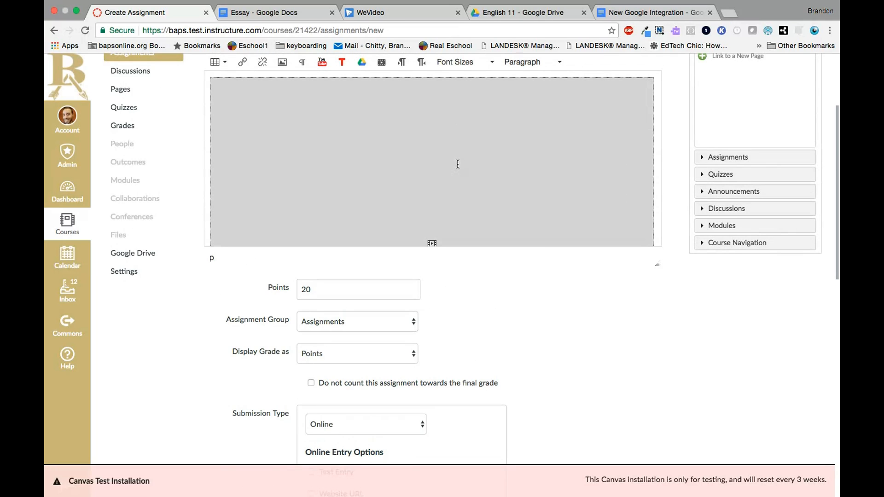
scroll(578, 301, "down", 2)
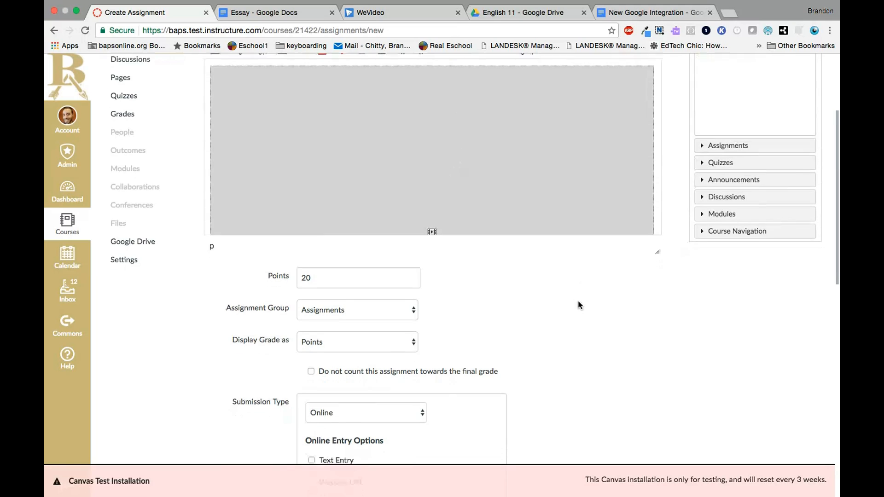
scroll(578, 301, "down", 3)
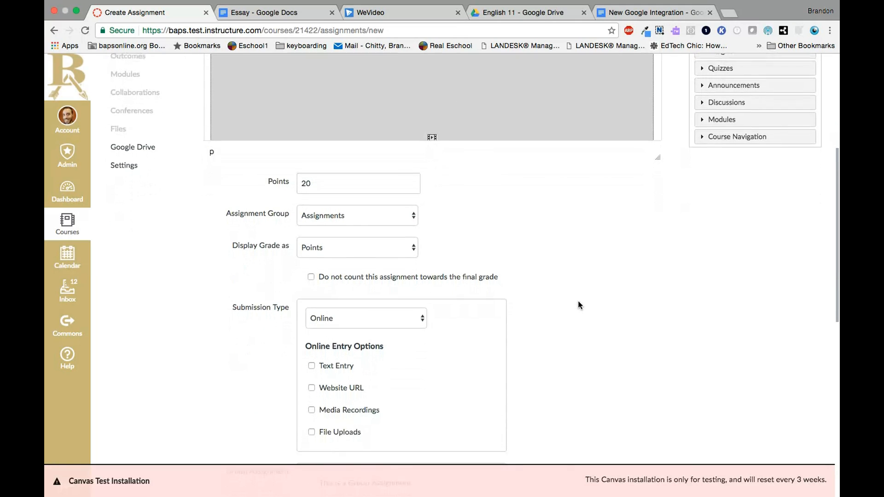
scroll(580, 304, "down", 2)
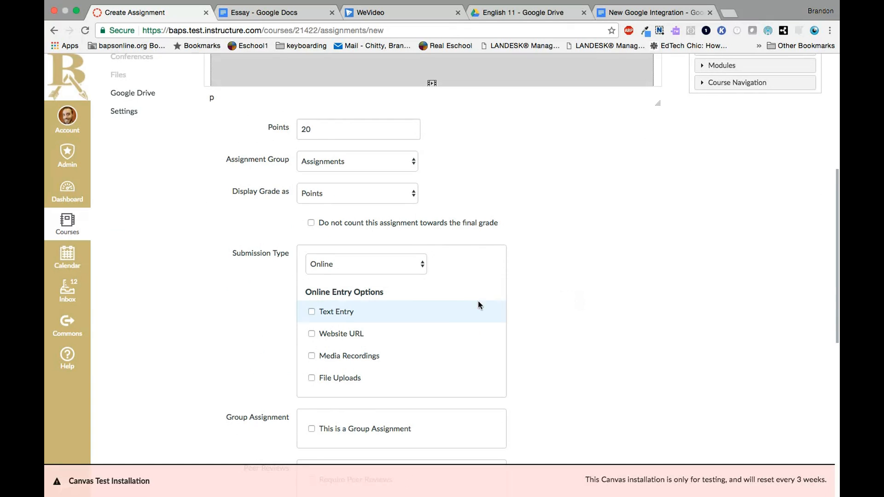
left_click(412, 266)
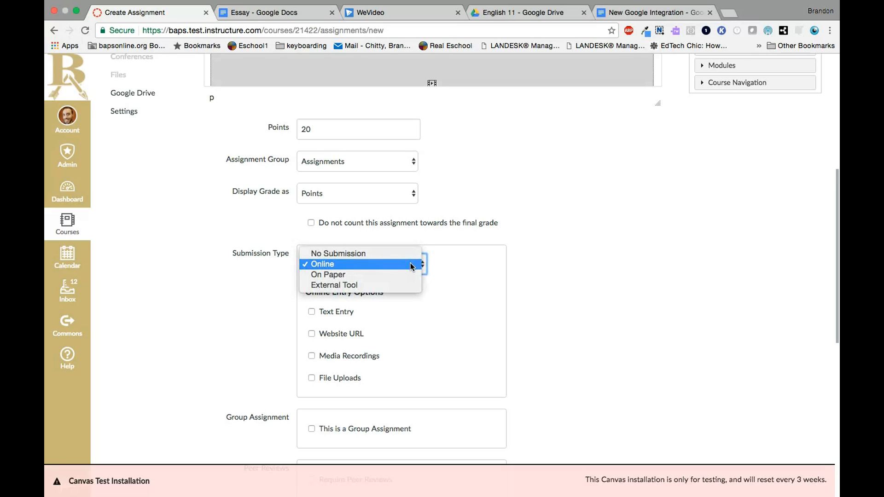
left_click(342, 286)
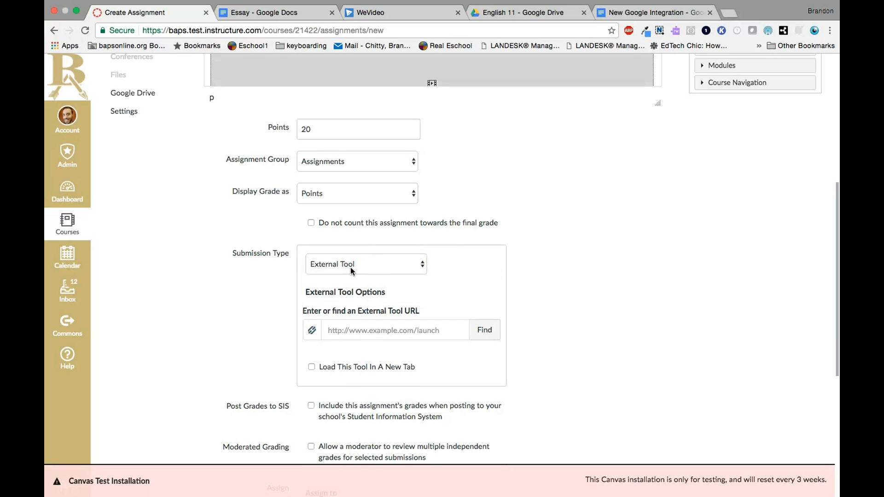
Choose Google Docs Cloud Assignment as the external tool and open the English 11 folder
left_click(487, 337)
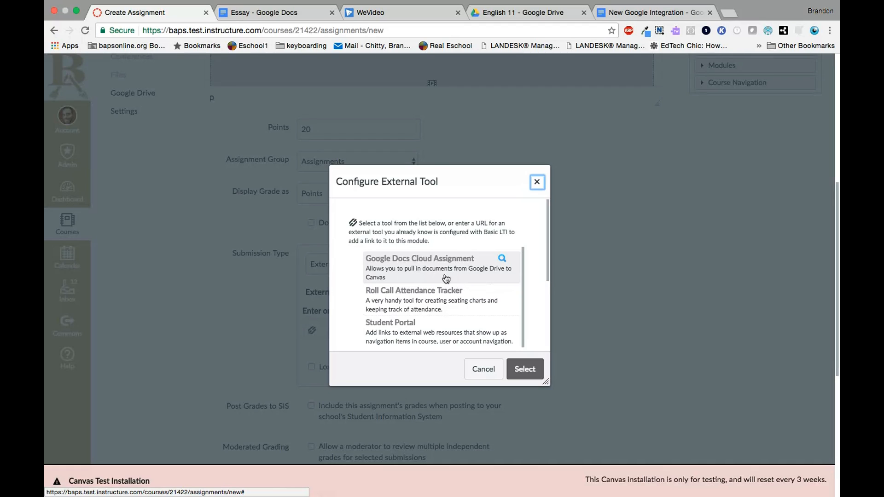
left_click(427, 260)
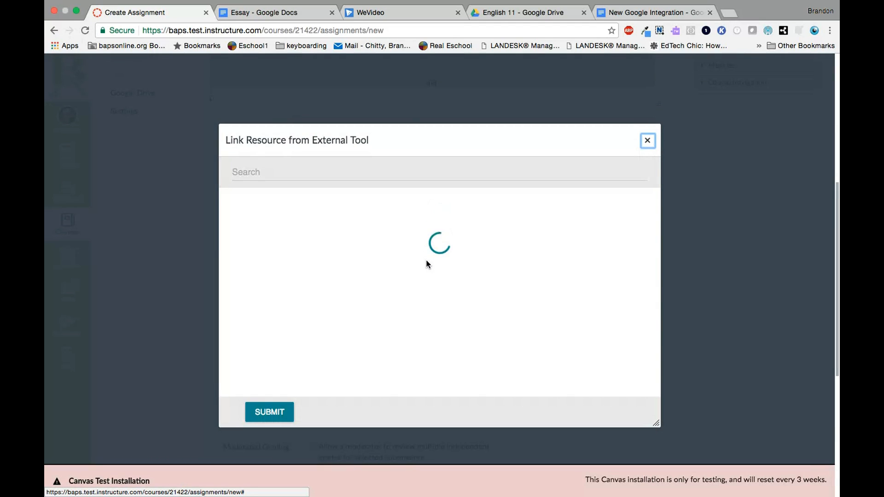
scroll(415, 310, "down", 4)
scroll(416, 309, "down", 5)
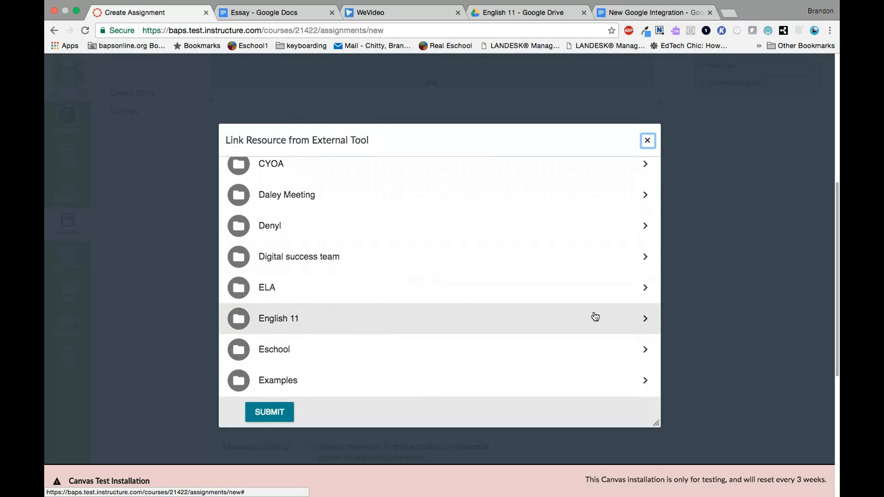
left_click(645, 322)
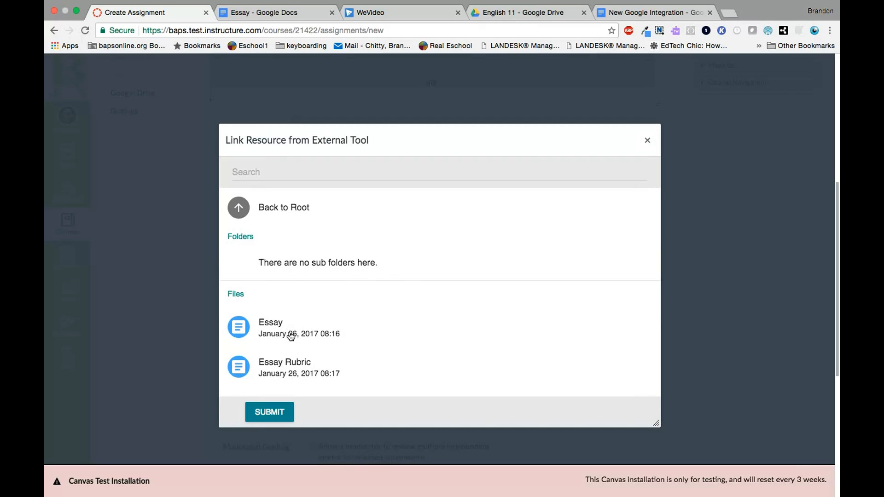
Submit the Essay document as the linked resource and confirm the external tool configuration
left_click(243, 333)
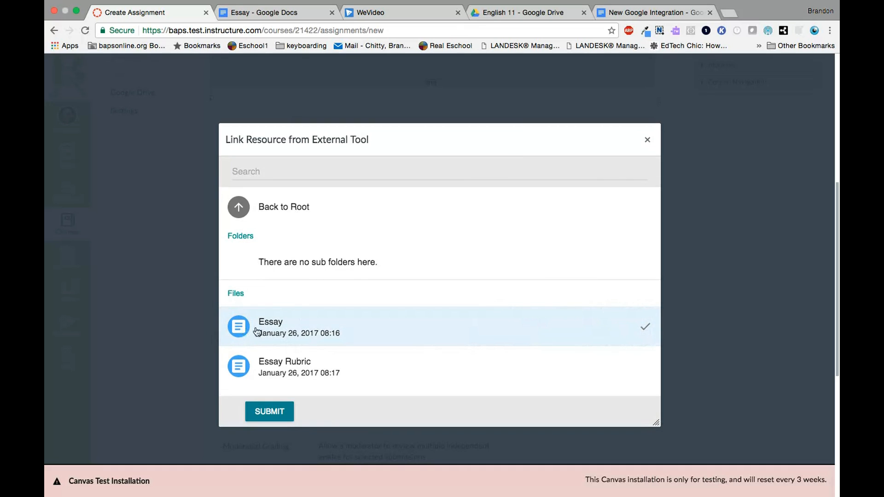
left_click(271, 413)
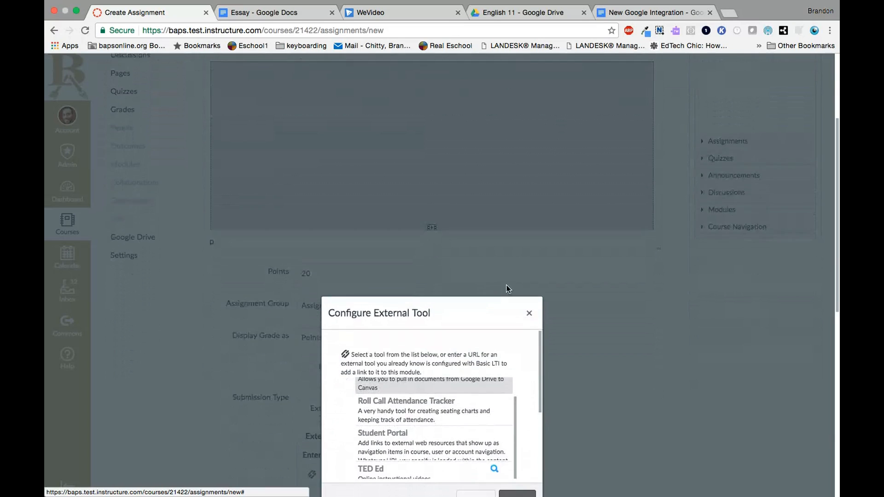
scroll(585, 299, "down", 2)
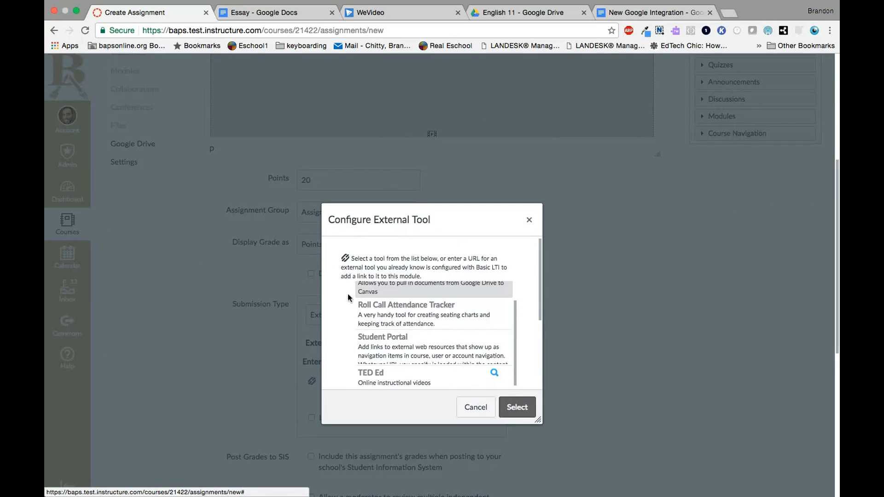
scroll(450, 335, "down", 5)
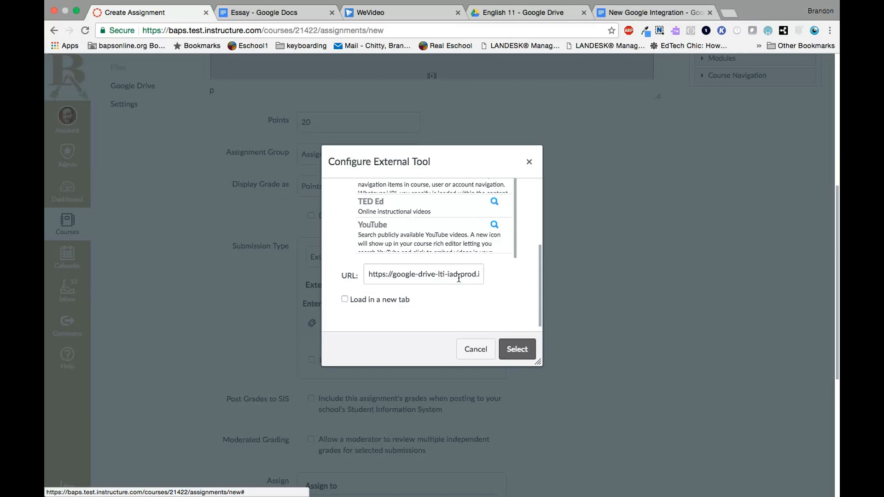
left_click(511, 350)
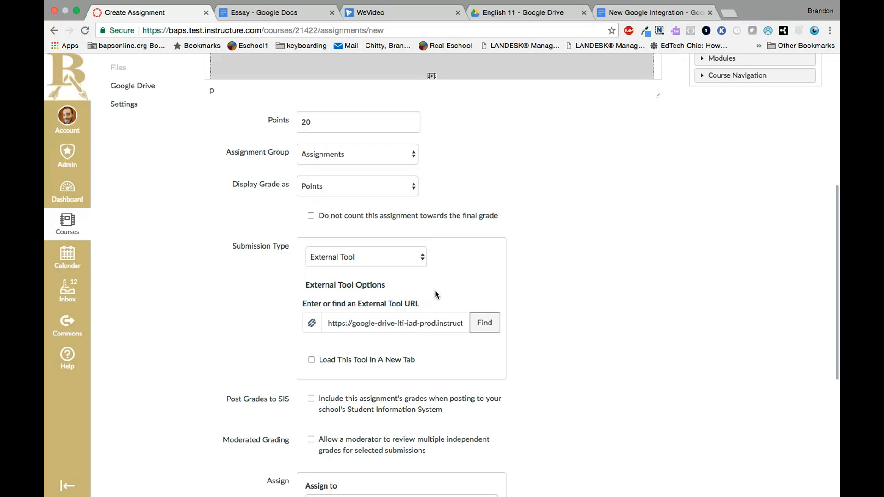
Set the assignment's due date to January 27, 2017, then save and publish it
scroll(561, 312, "up", 1)
scroll(558, 309, "down", 5)
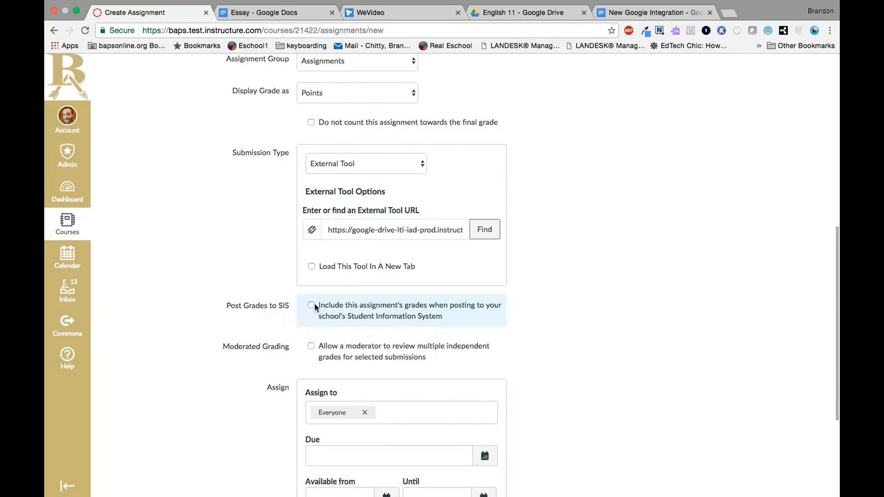
scroll(520, 344, "down", 7)
left_click(485, 286)
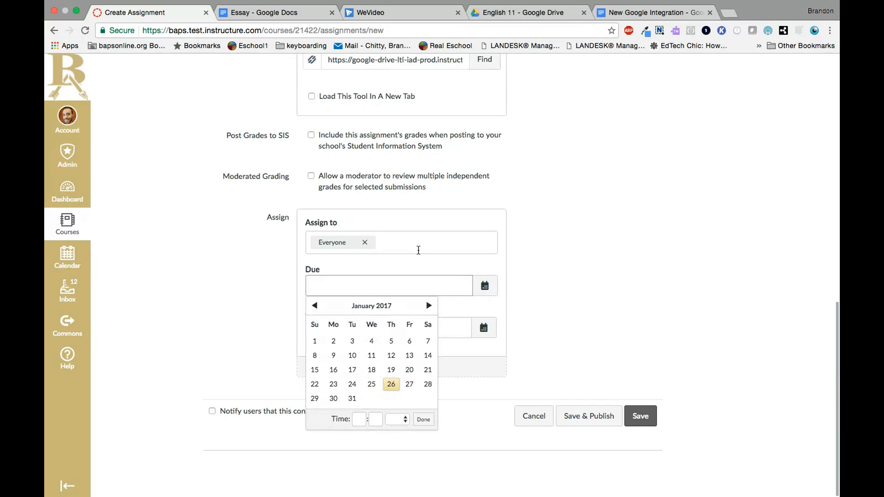
left_click(408, 392)
left_click(582, 292)
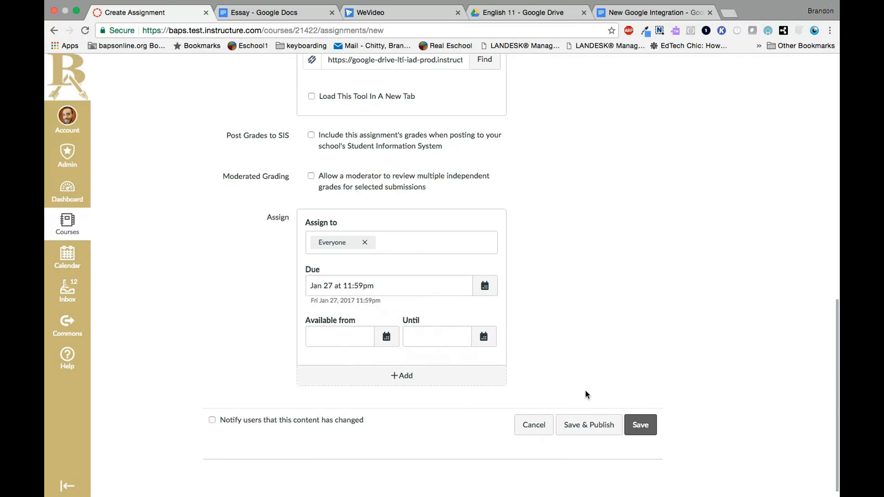
left_click(592, 429)
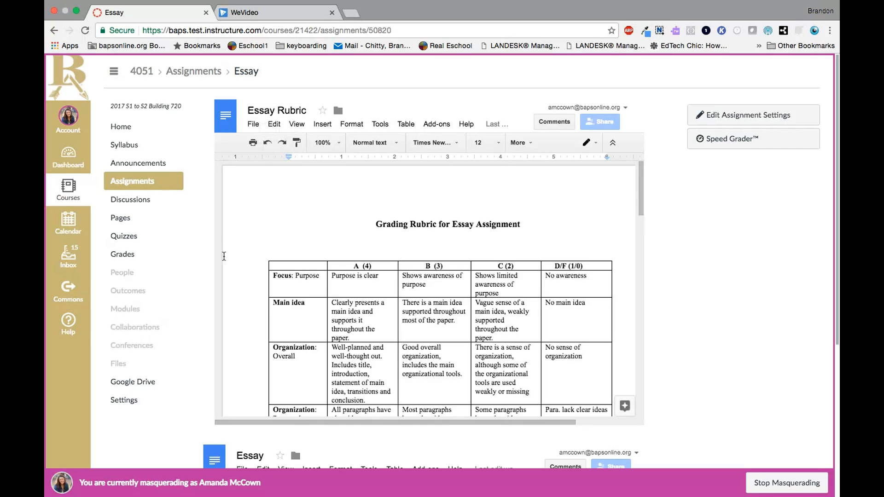
Examine the embedded Essay Rubric and the Essay outline document on the published assignment page
scroll(548, 258, "down", 4)
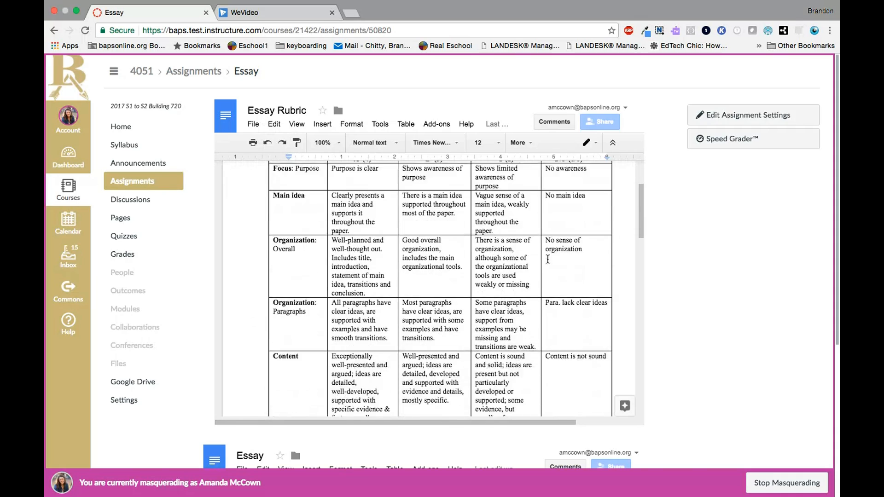
scroll(548, 259, "down", 2)
scroll(546, 257, "up", 6)
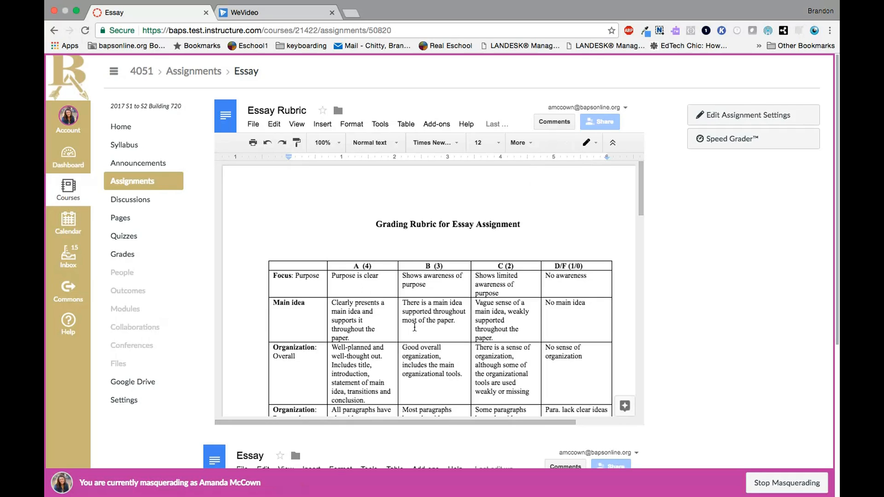
scroll(459, 336, "down", 6)
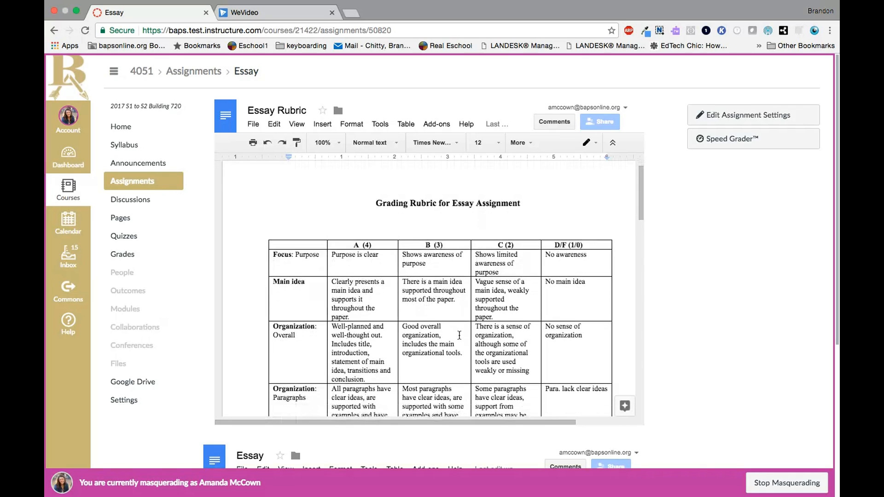
scroll(537, 325, "down", 1)
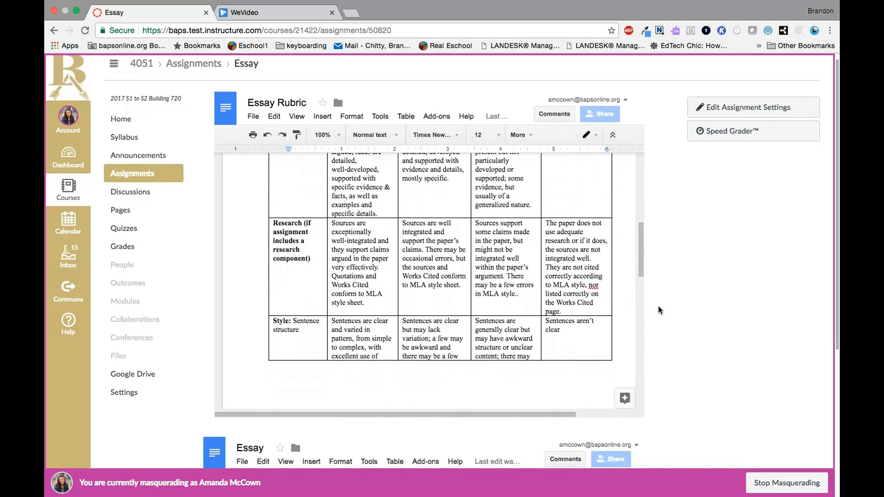
scroll(663, 305, "down", 3)
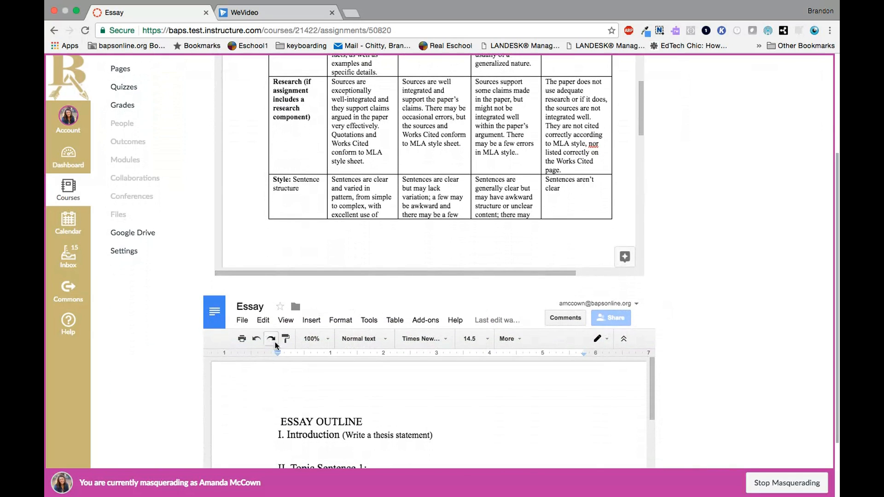
scroll(401, 370, "down", 2)
scroll(704, 357, "down", 3)
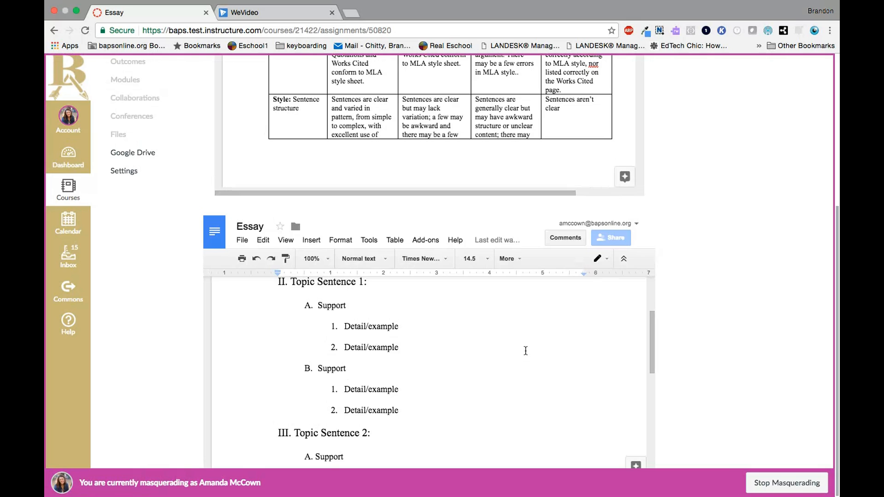
scroll(526, 351, "up", 3)
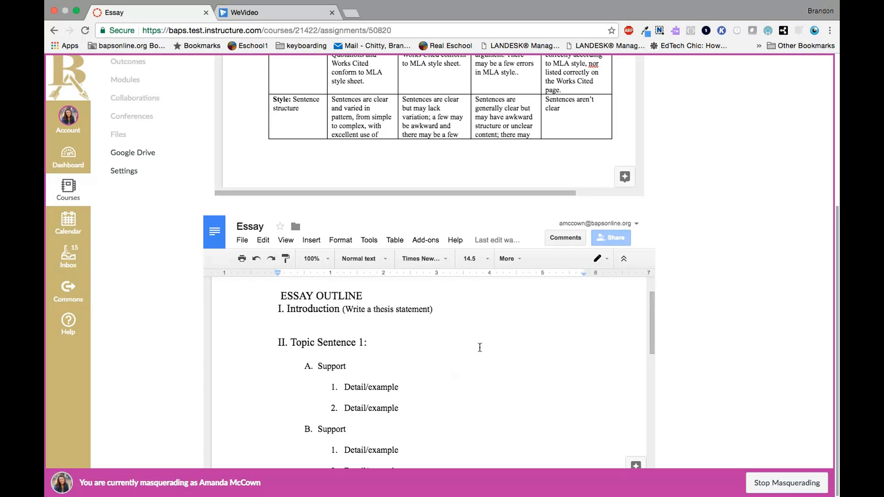
scroll(480, 347, "down", 10)
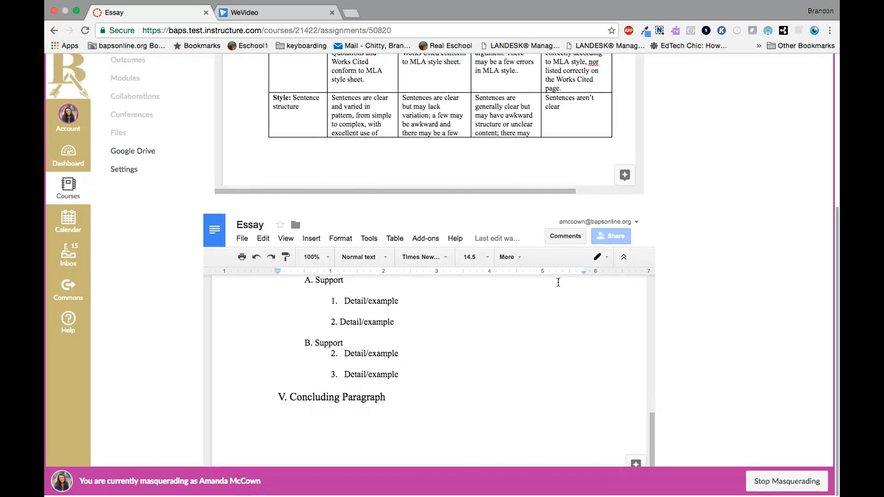
scroll(665, 205, "up", 5)
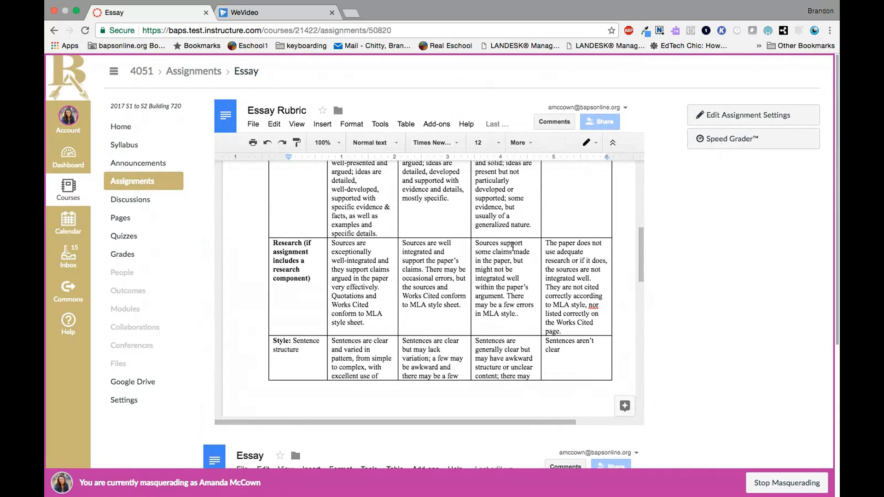
scroll(675, 232, "down", 4)
scroll(675, 235, "up", 4)
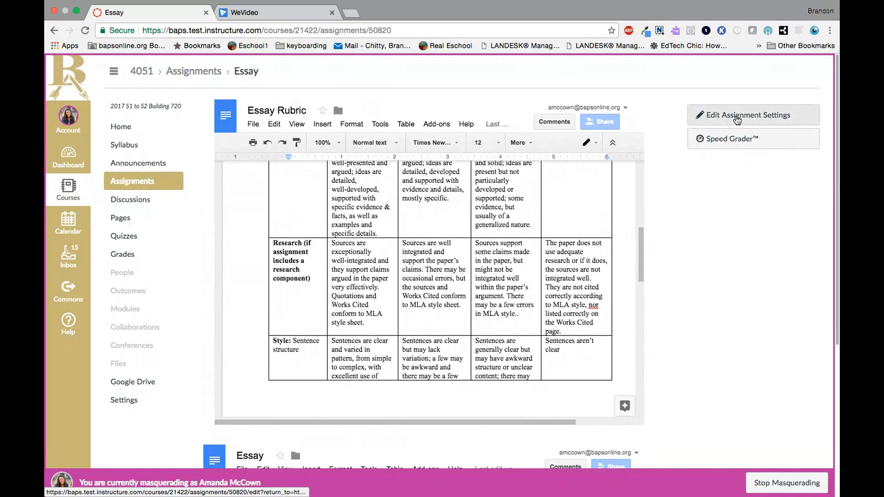
Edit the Essay assignment and insert a link to the Google Drive file Action Plan Specific Result (Resources) in its description
left_click(768, 121)
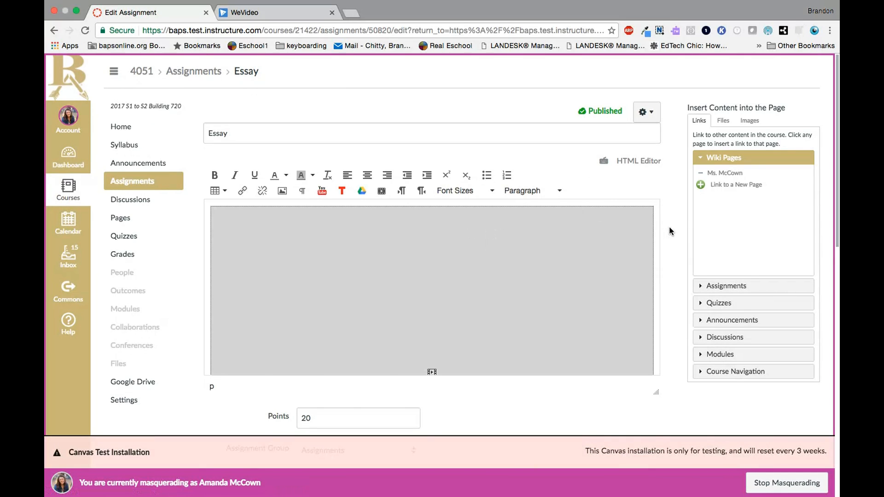
scroll(671, 227, "down", 3)
scroll(447, 188, "down", 5)
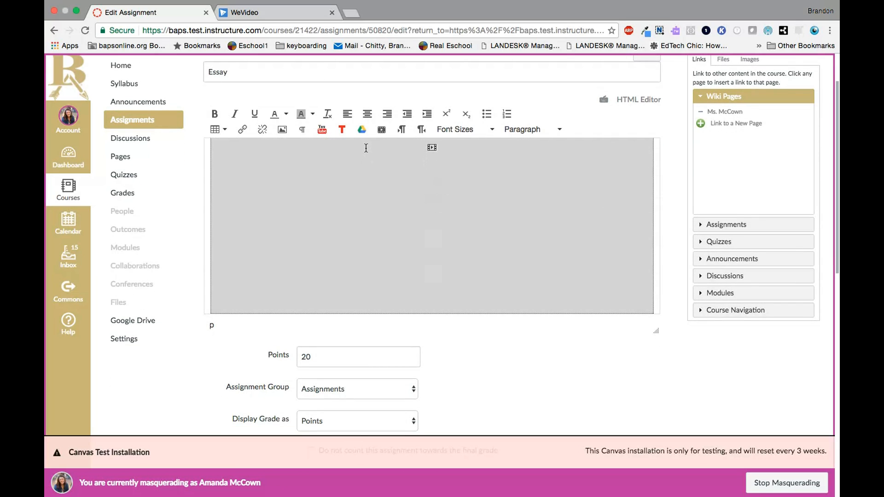
left_click(361, 130)
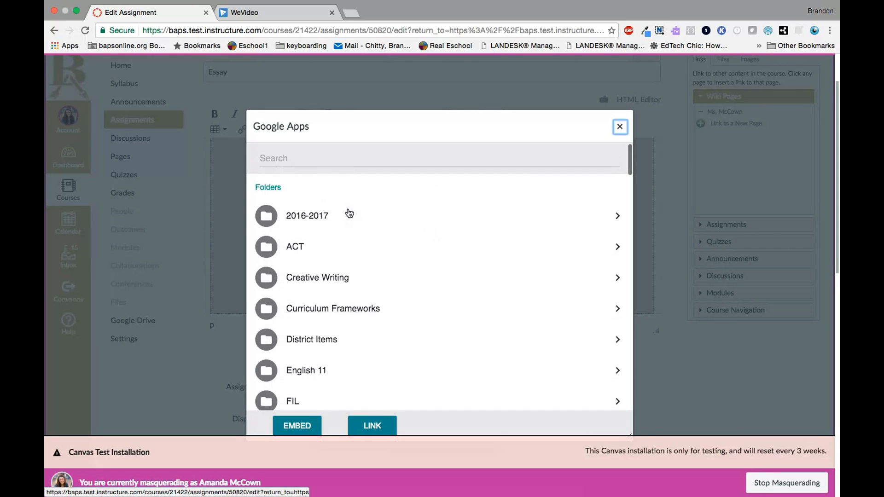
scroll(363, 240, "down", 5)
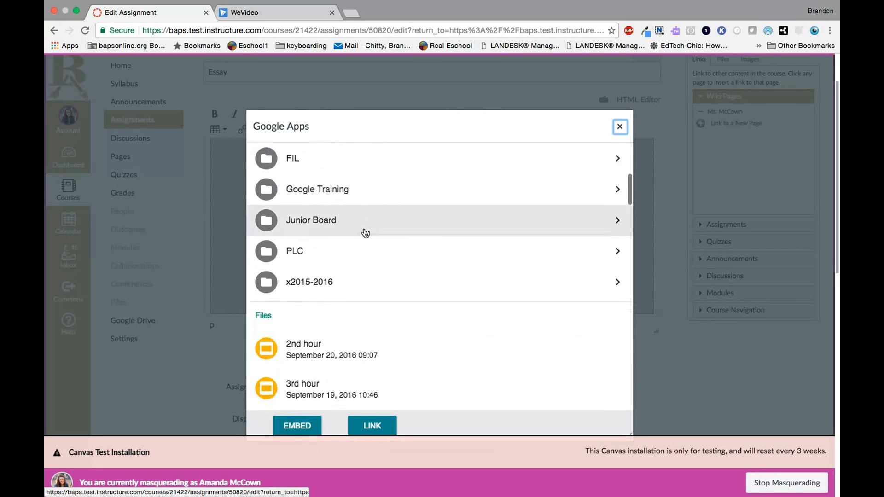
scroll(365, 233, "down", 4)
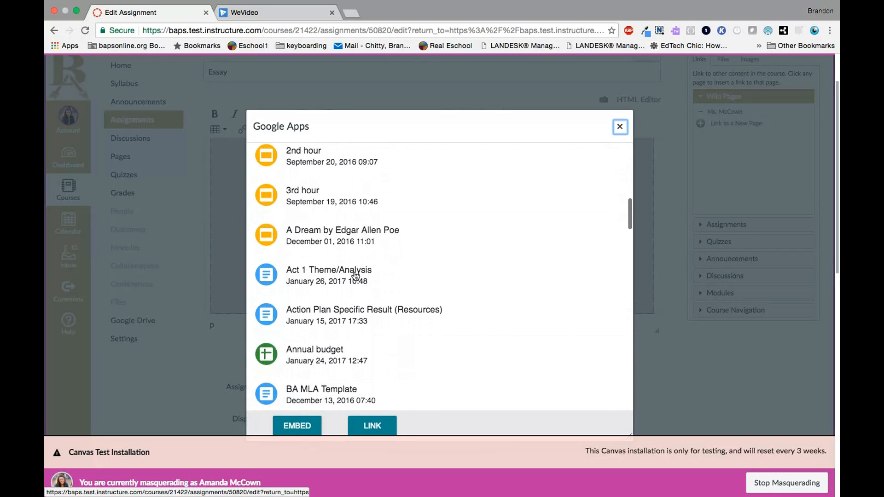
left_click(325, 316)
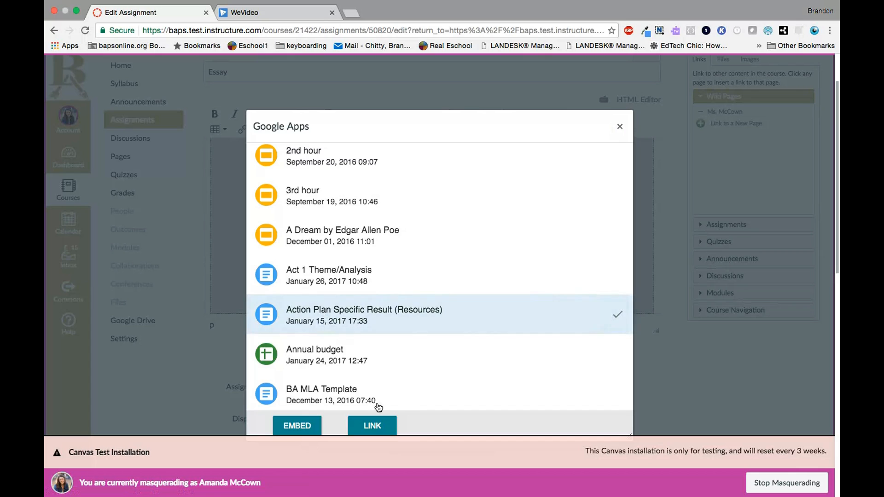
left_click(375, 425)
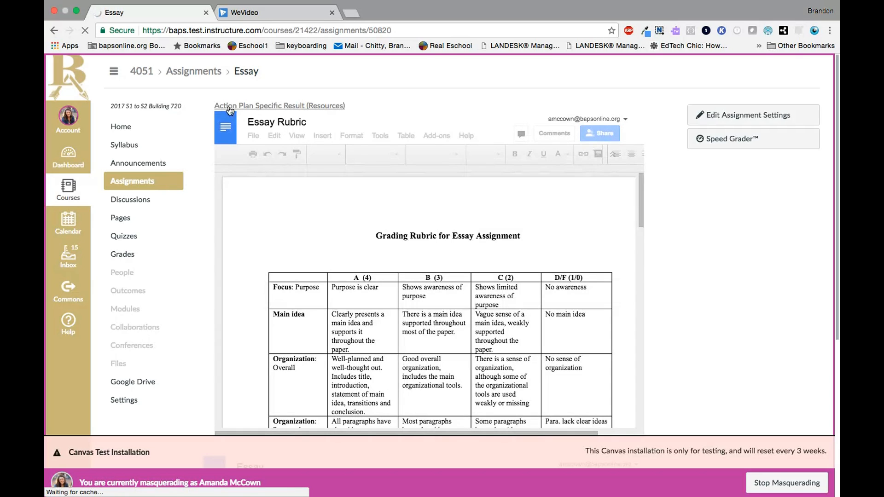
Open the Action Plan Specific Result (Resources) link from the assignment page to check it, then return to the assignment
left_click(295, 110)
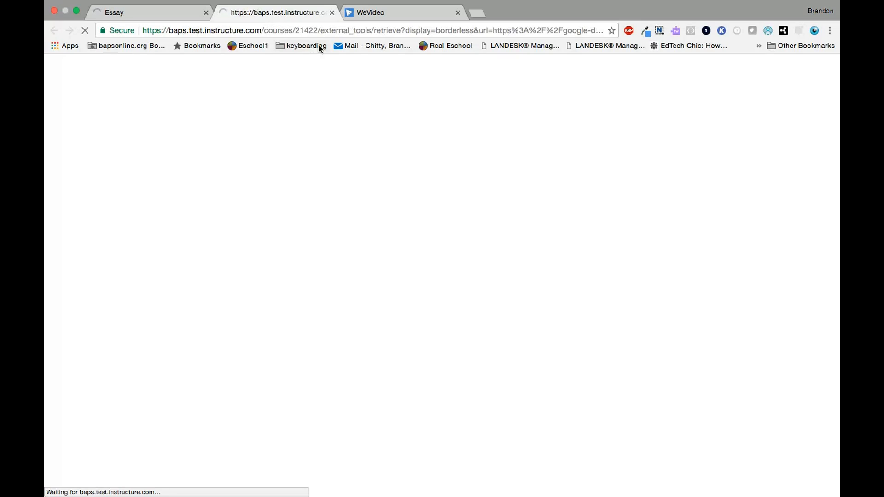
key("ctrl+shift+Tab")
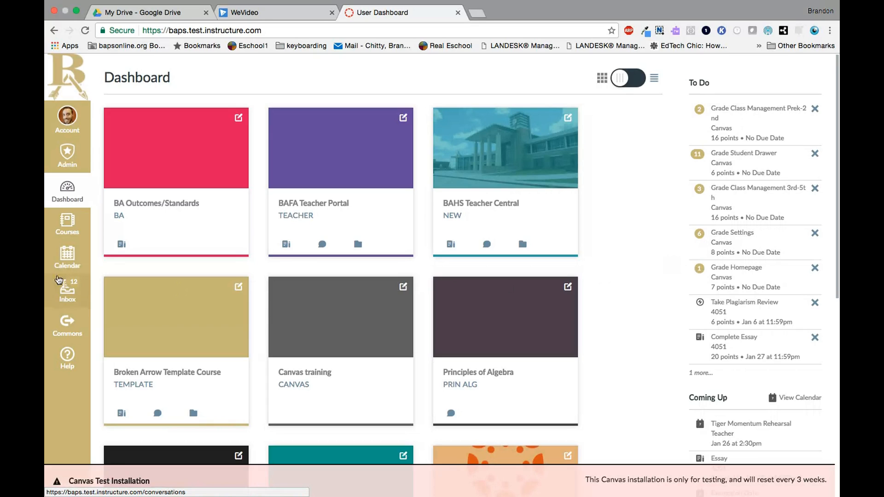
Open the Essay assignment's details from January 27 in the calendar and review its embedded rubric
left_click(73, 263)
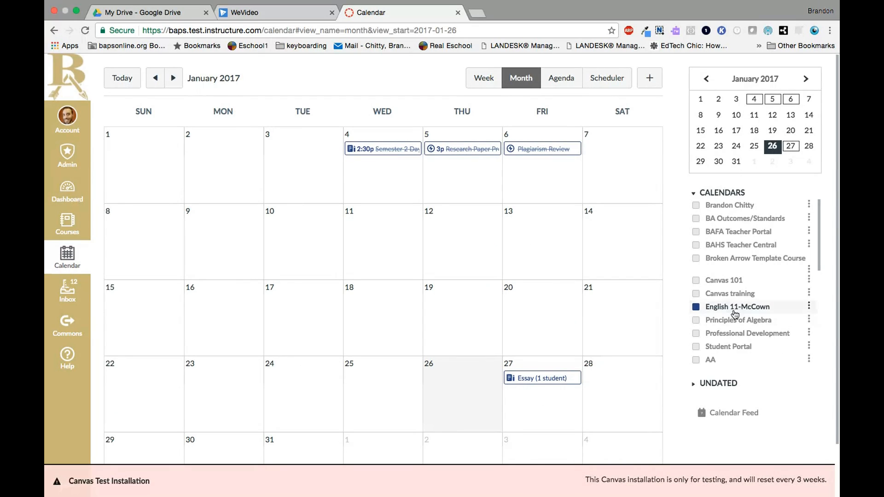
left_click(521, 381)
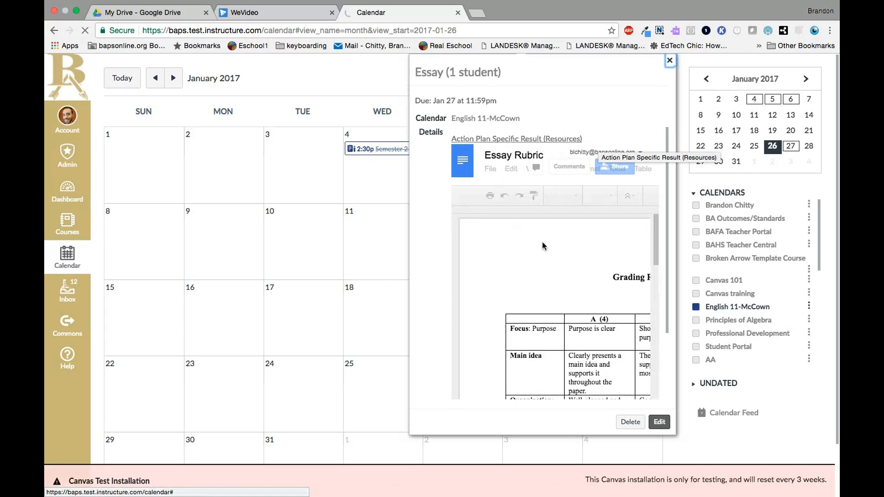
scroll(534, 321, "down", 10)
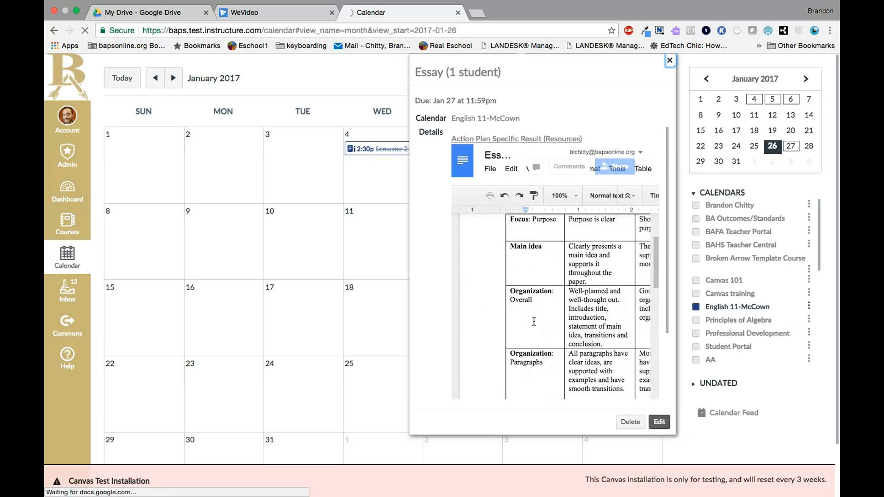
Open the full Essay assignment page from the calendar details and review the embedded rubric and the essay outline document below it
scroll(534, 321, "down", 10)
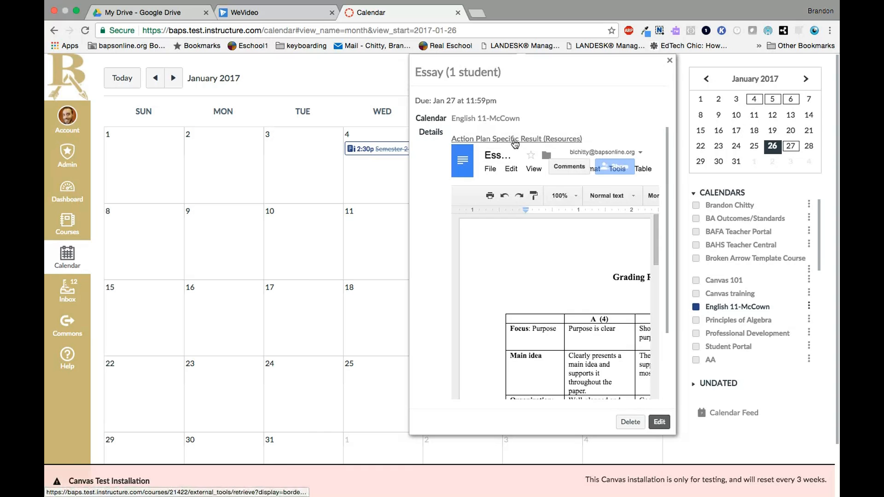
left_click(466, 77)
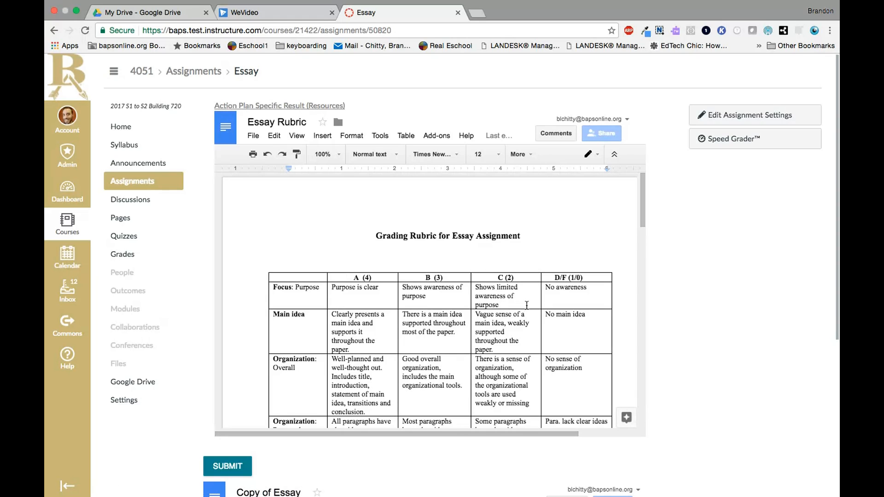
scroll(744, 291, "down", 5)
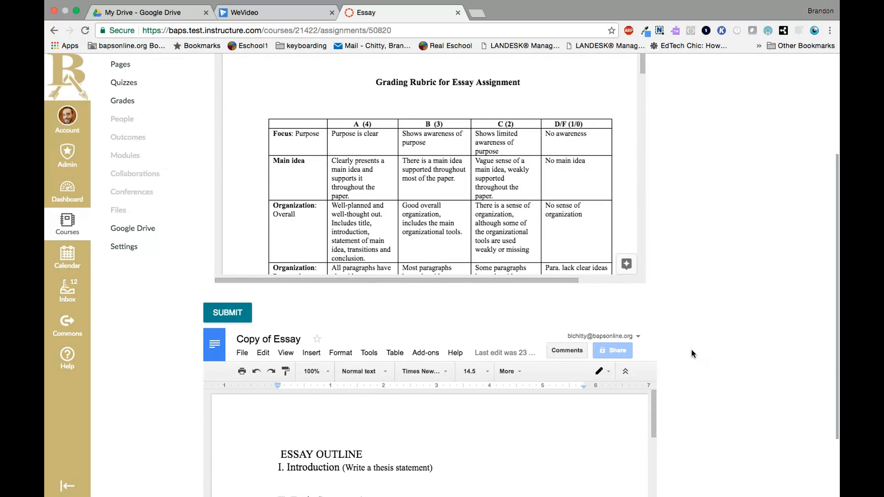
scroll(692, 351, "down", 3)
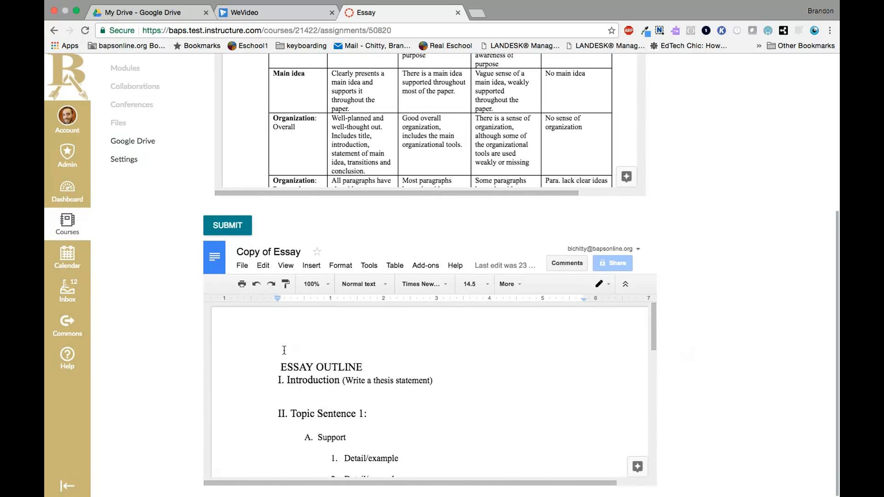
scroll(411, 288, "up", 3)
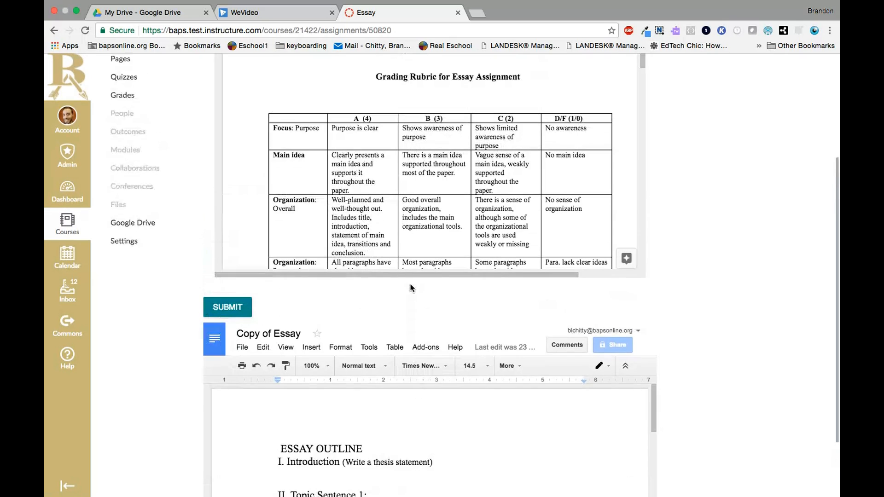
scroll(412, 288, "up", 2)
scroll(527, 265, "down", 4)
scroll(482, 451, "down", 2)
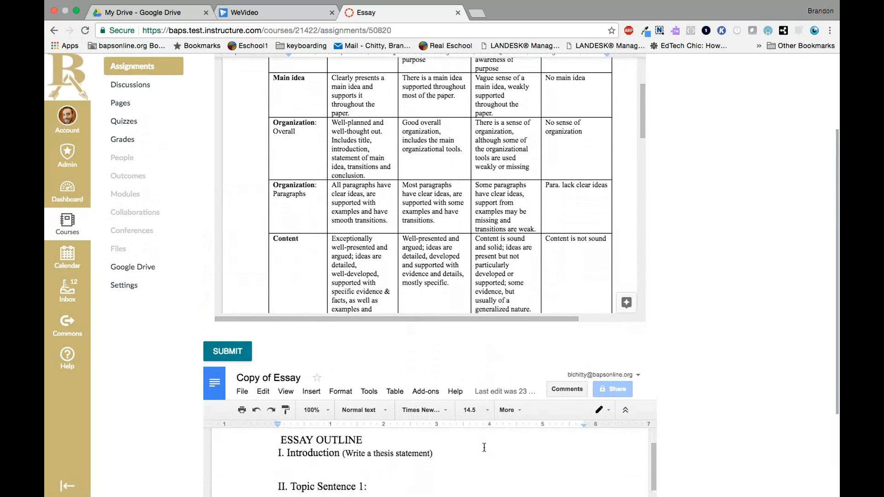
scroll(461, 452, "down", 1)
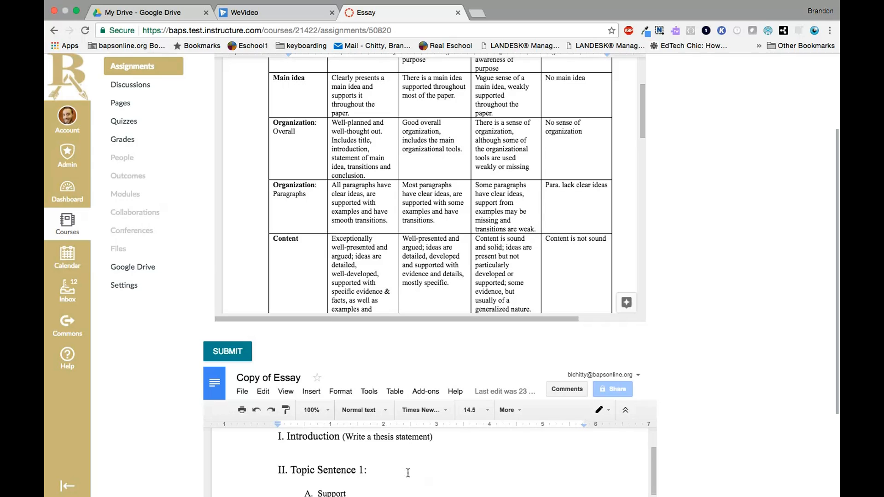
scroll(739, 402, "down", 4)
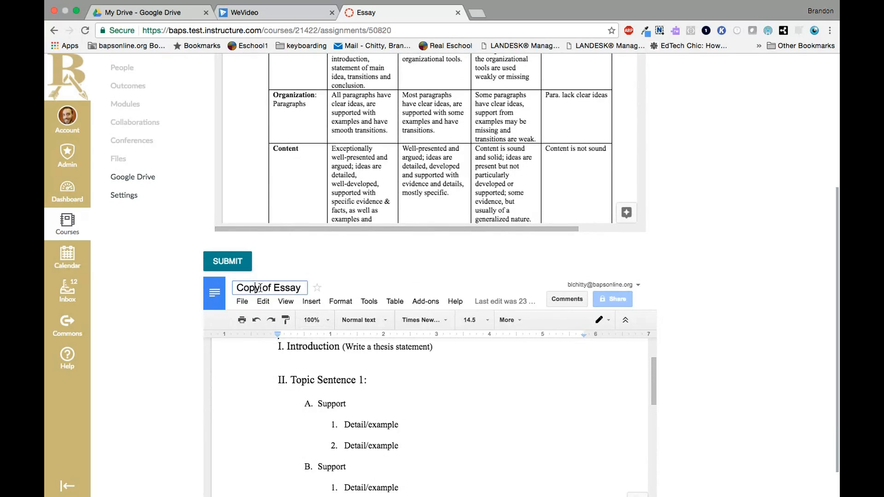
Rename the embedded essay copy with the student's full name followed by Essay, and add the line "Start working" under the Introduction
left_click_drag(270, 286, 232, 288)
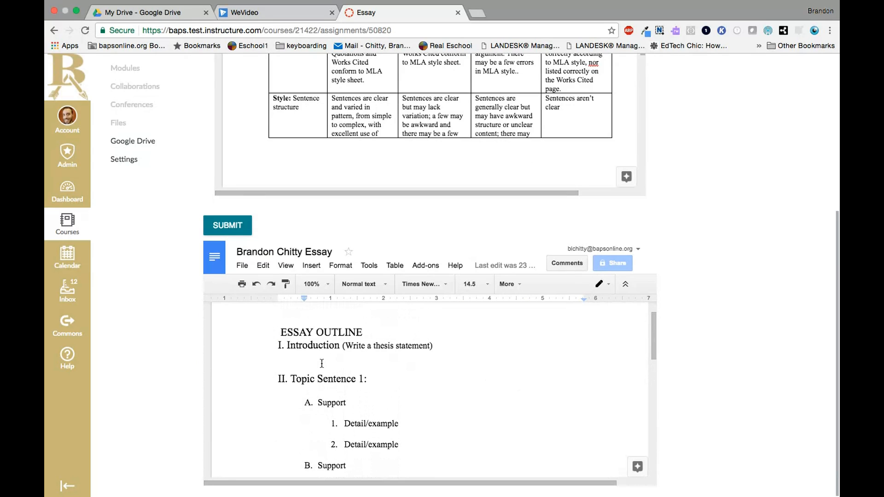
left_click(323, 363)
key("Return")
type("Start working")
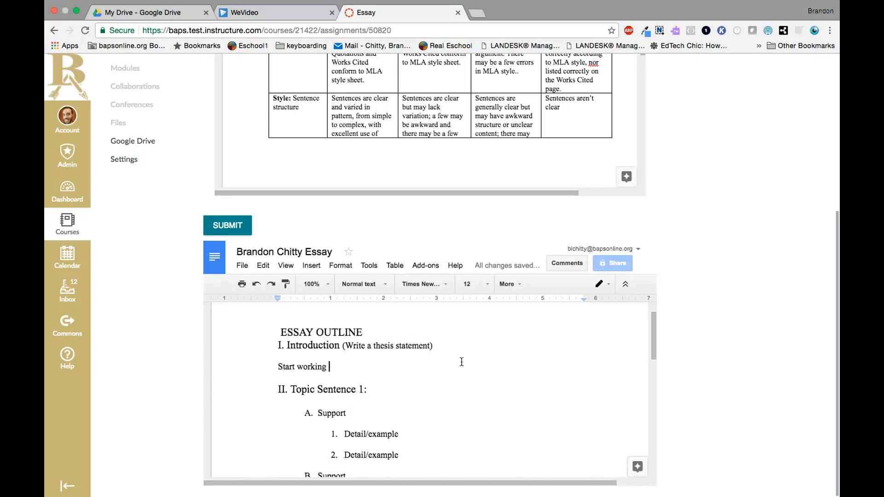
left_click(241, 234)
In Google Drive, go to Broken Arrow Public Schools, the English 11 course folder, cloud-assignments and Essay, and open the student's essay document
left_click(157, 12)
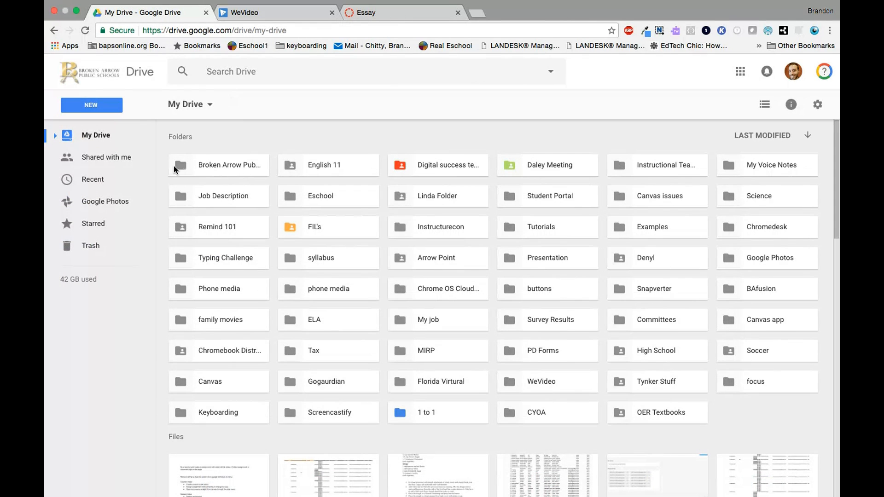
double_click(239, 172)
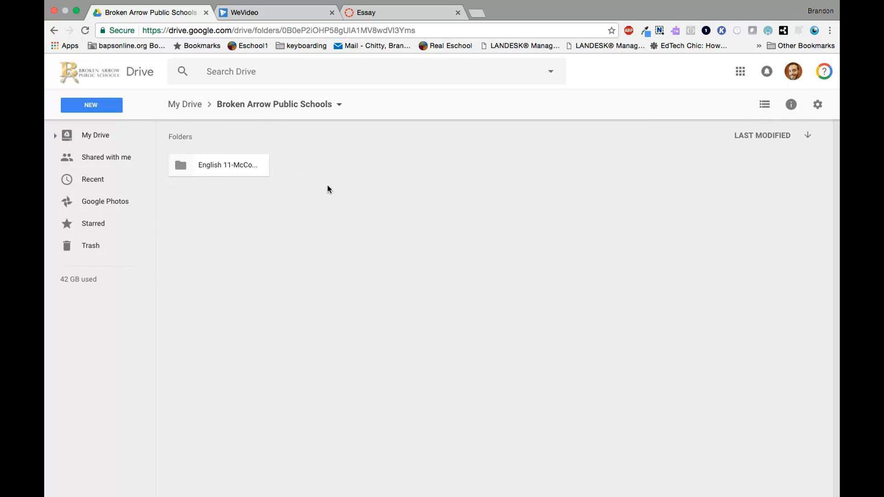
double_click(214, 173)
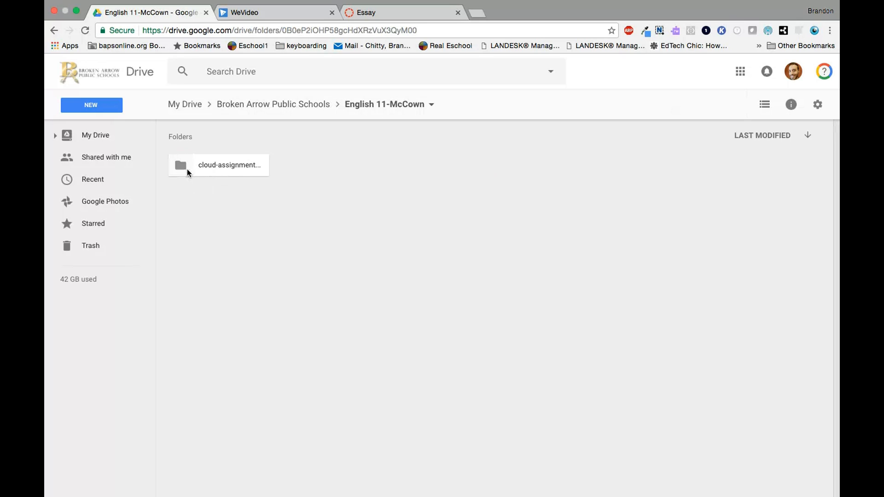
double_click(209, 170)
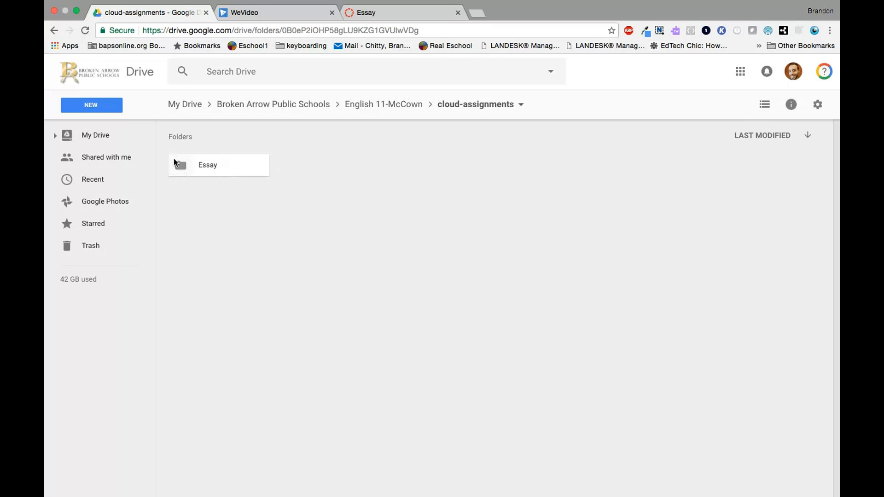
double_click(244, 167)
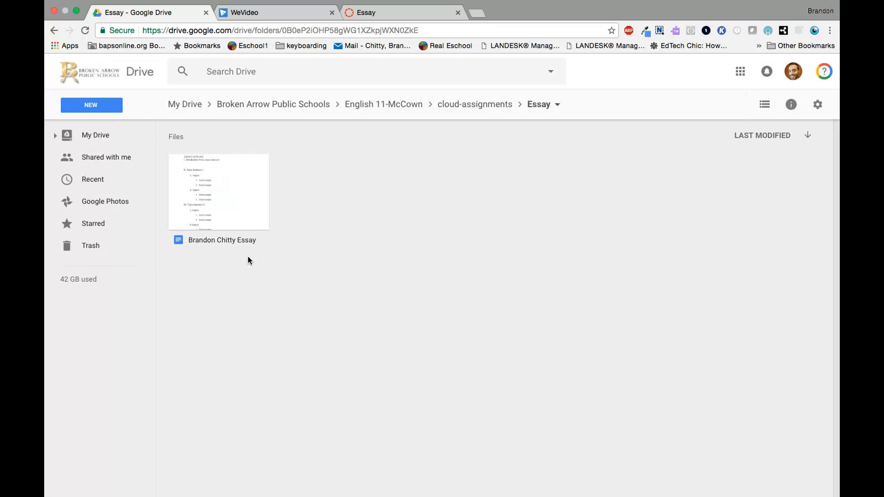
double_click(211, 164)
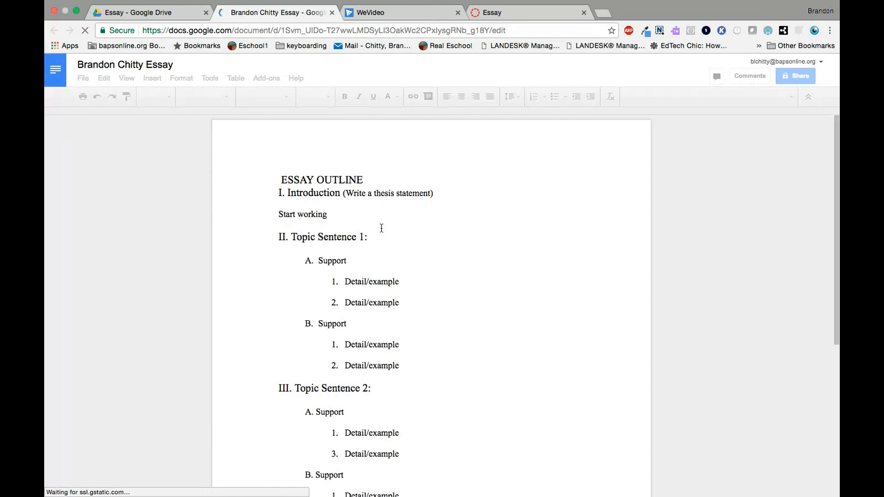
Compare the Drive essay with the embedded copy in Canvas, and add the line "continue" below "Start working" in the Drive document
left_click(486, 13)
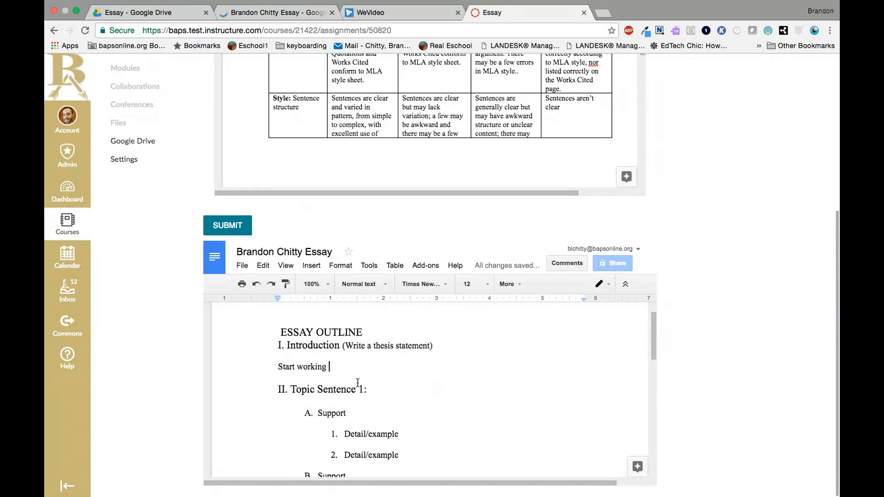
left_click(265, 24)
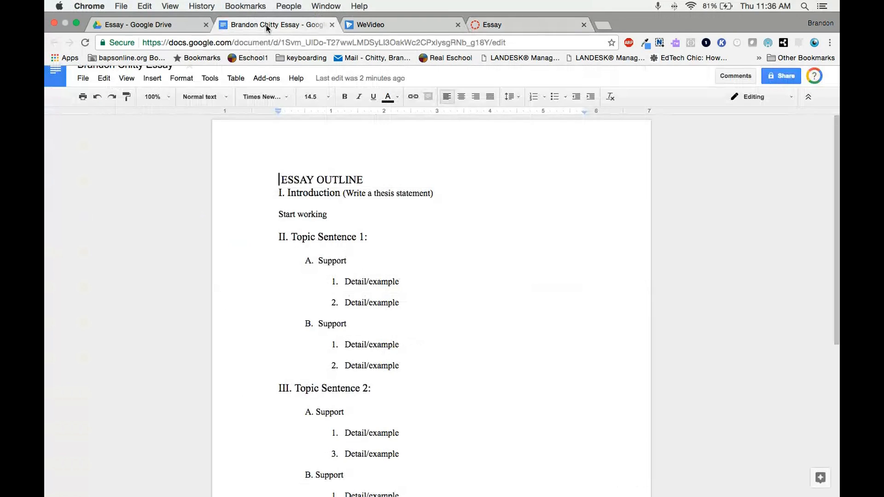
left_click(358, 217)
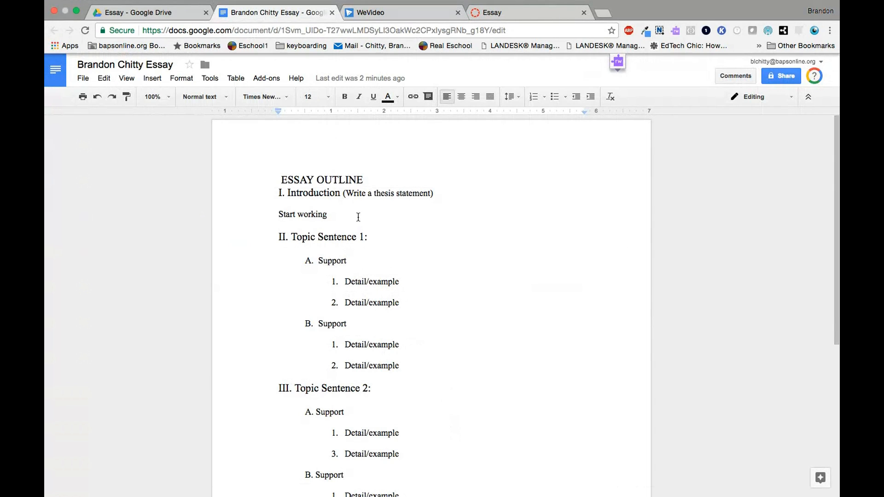
key("Return")
type("continue")
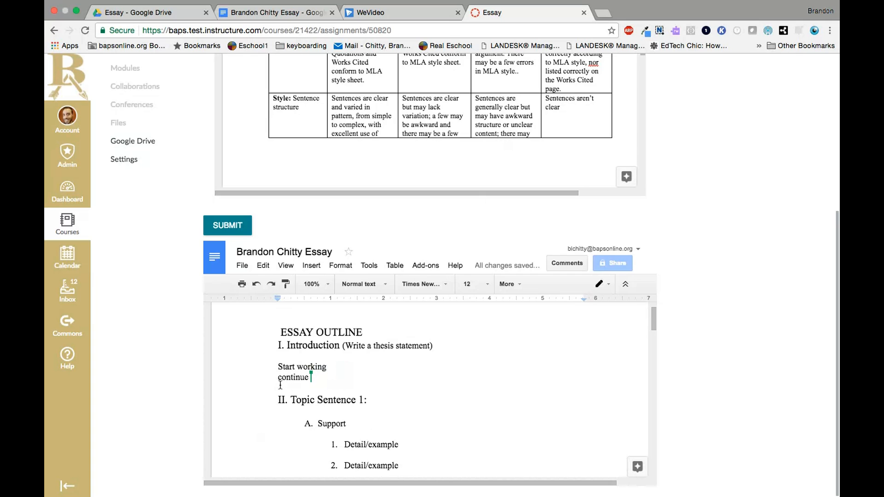
Check that the essay text matches between the Canvas assignment and the Drive document, then return to the Canvas assignment
left_click(328, 367)
left_click(276, 13)
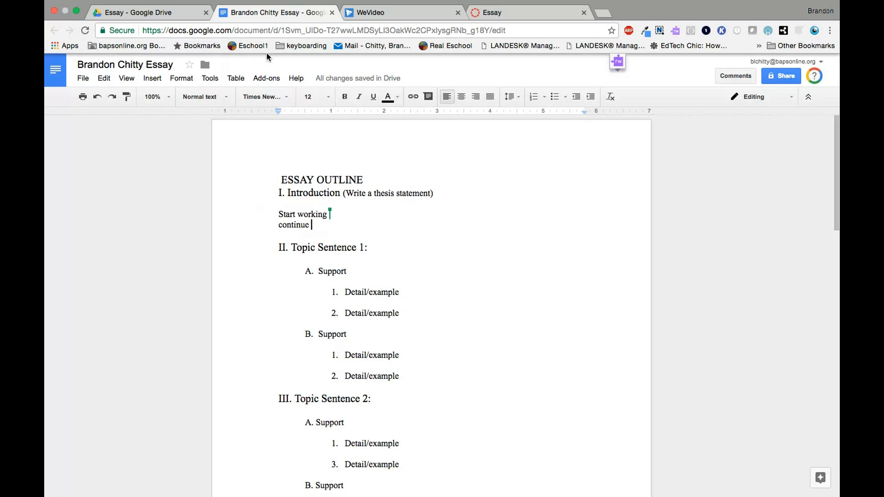
left_click(509, 12)
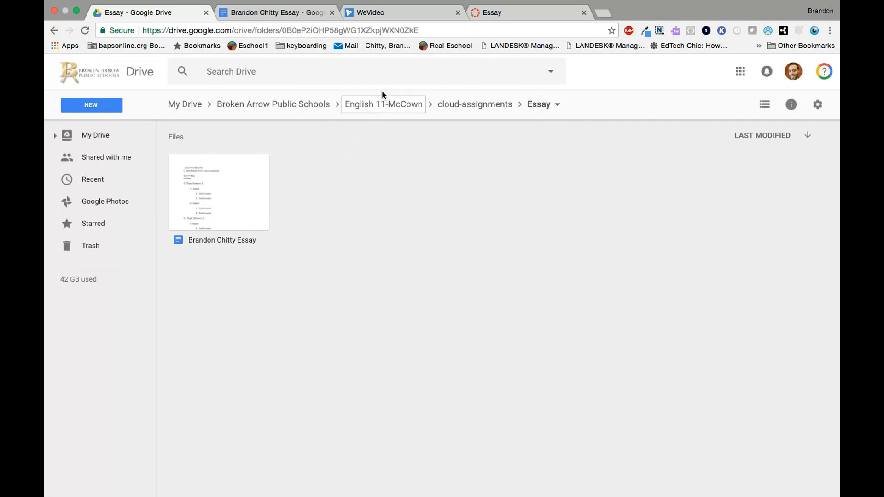
left_click(488, 17)
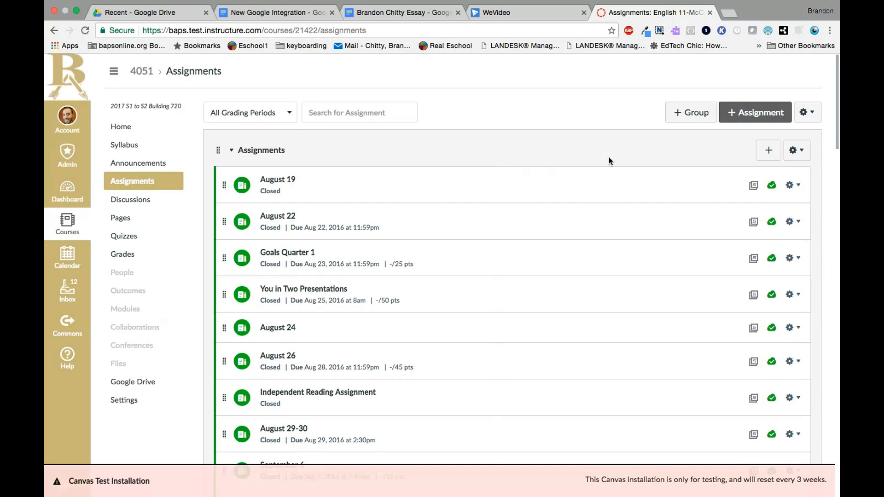
Create a new assignment titled "Writting" and embed a Google Drive file in its description through Google Apps
left_click(740, 116)
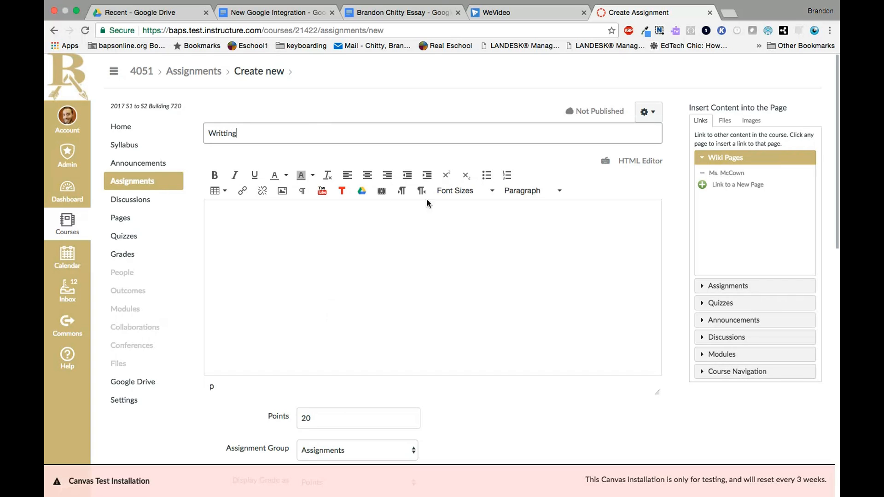
left_click(362, 192)
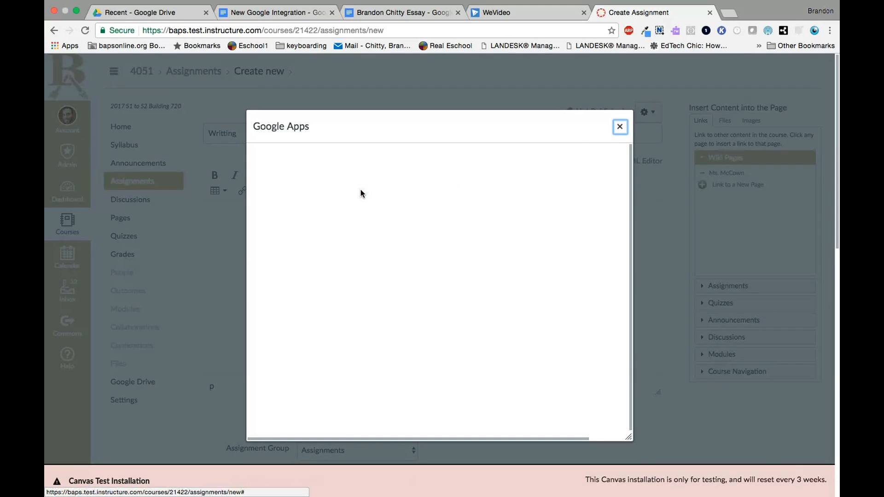
left_click(304, 426)
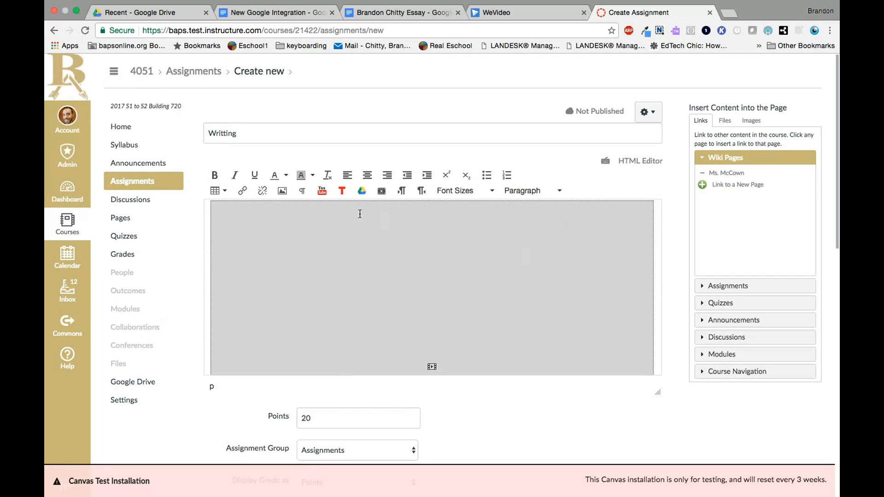
Set the assignment's external tool to Google Docs Cloud Assignment and link a document from a Google Drive folder
scroll(527, 391, "down", 5)
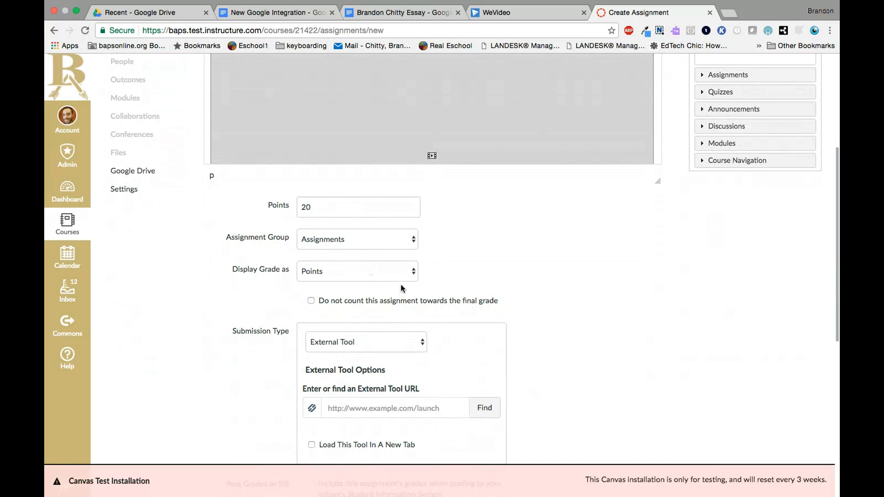
scroll(589, 300, "down", 3)
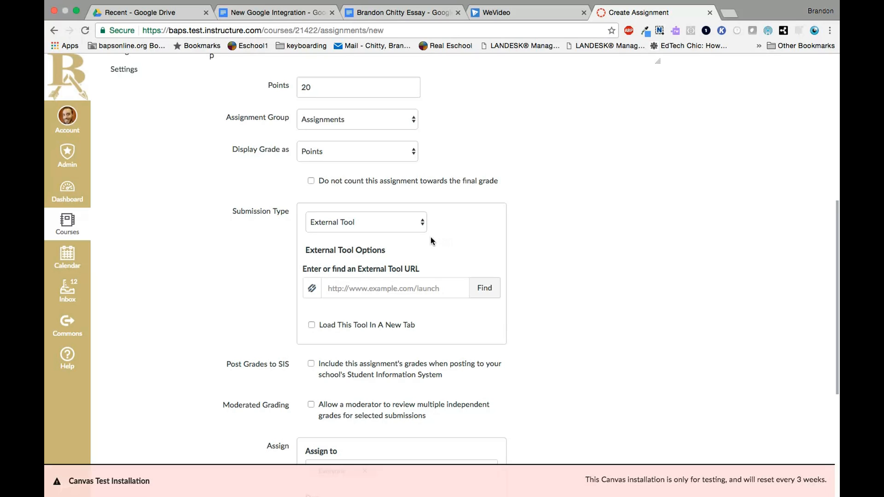
left_click(491, 286)
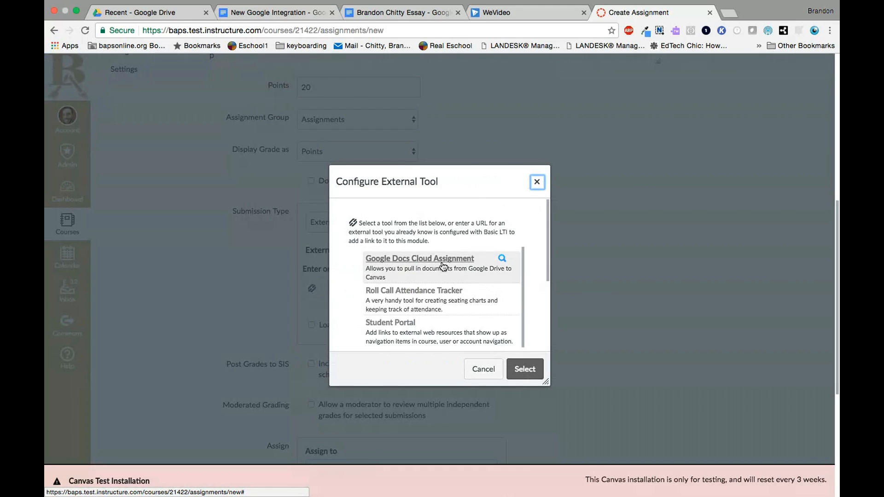
left_click(441, 264)
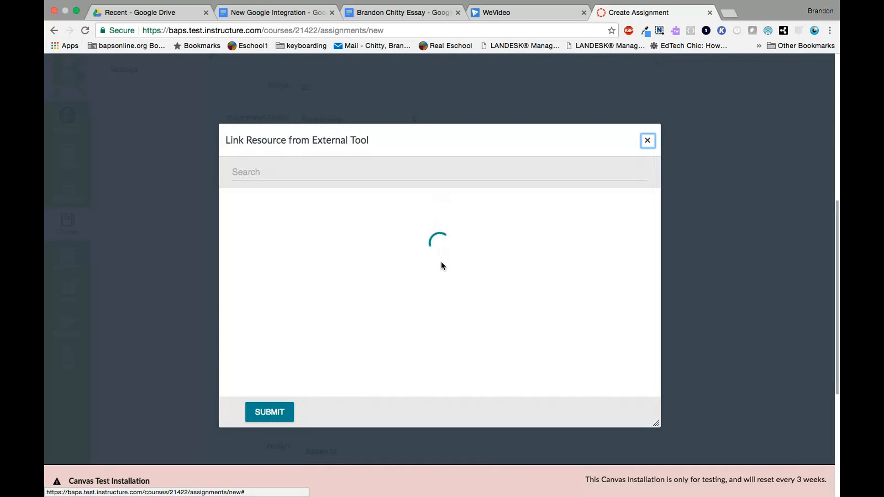
scroll(415, 295, "down", 10)
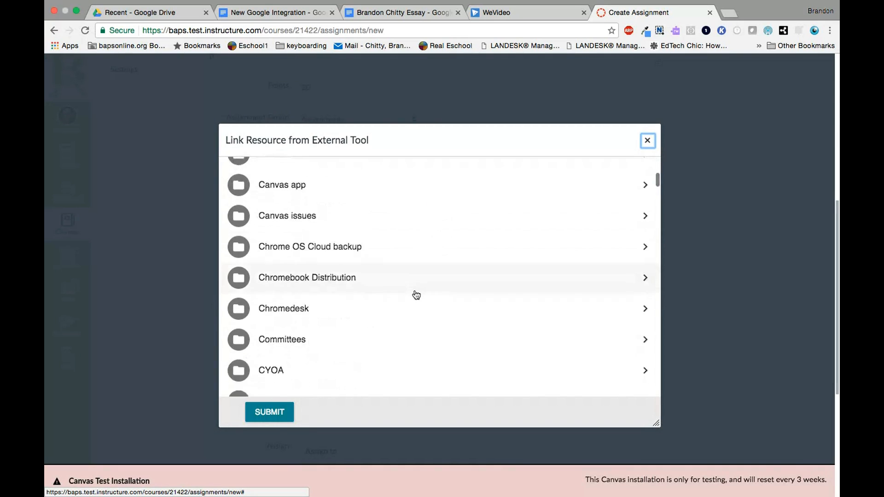
scroll(416, 293, "down", 5)
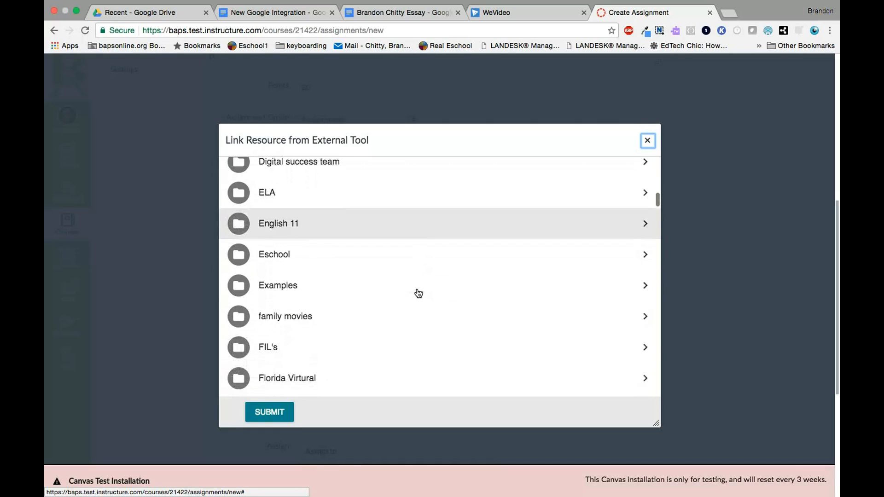
left_click(342, 375)
left_click(286, 329)
left_click(275, 417)
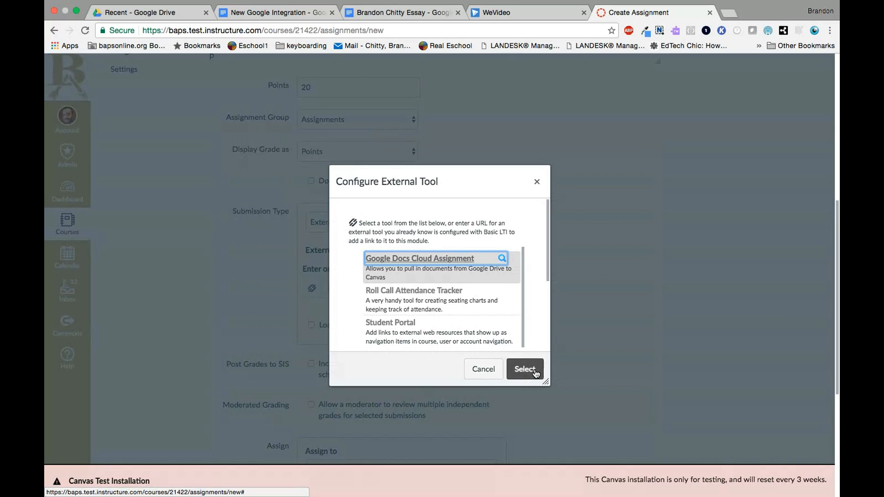
left_click(525, 369)
Change the assignment's submission type to Online and allow File Uploads as the entry option
scroll(546, 359, "down", 5)
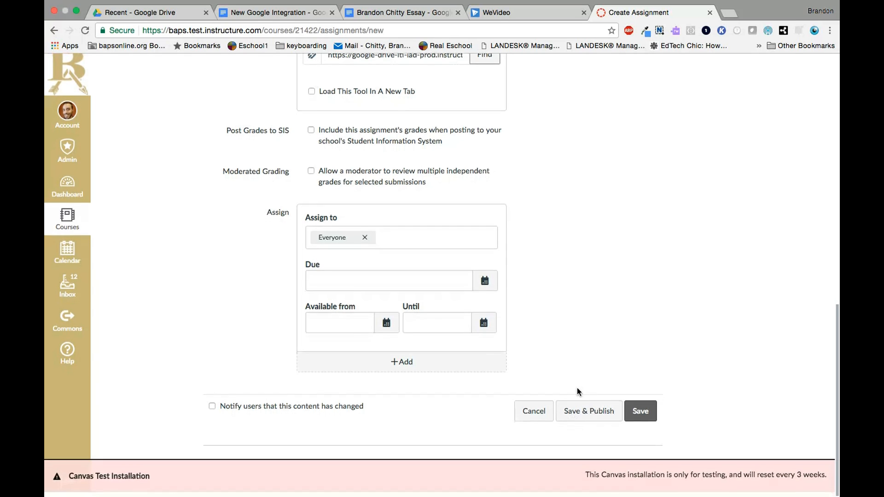
scroll(577, 385, "up", 7)
scroll(569, 378, "up", 1)
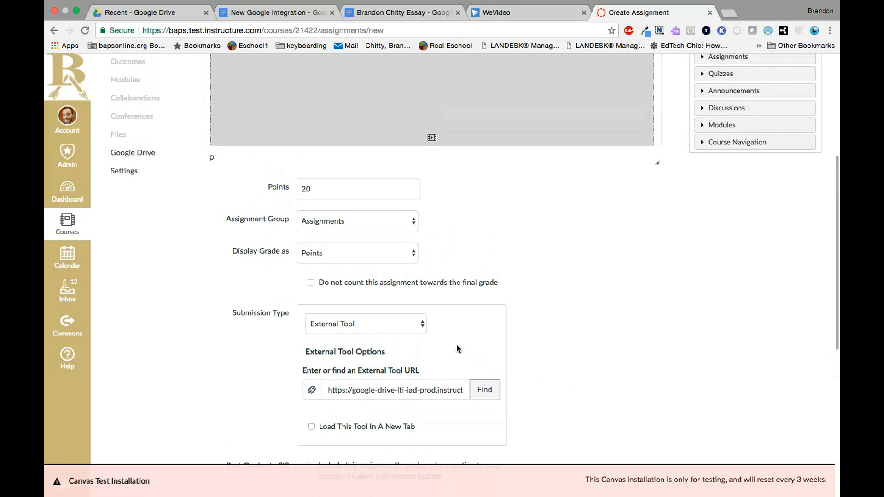
left_click(421, 324)
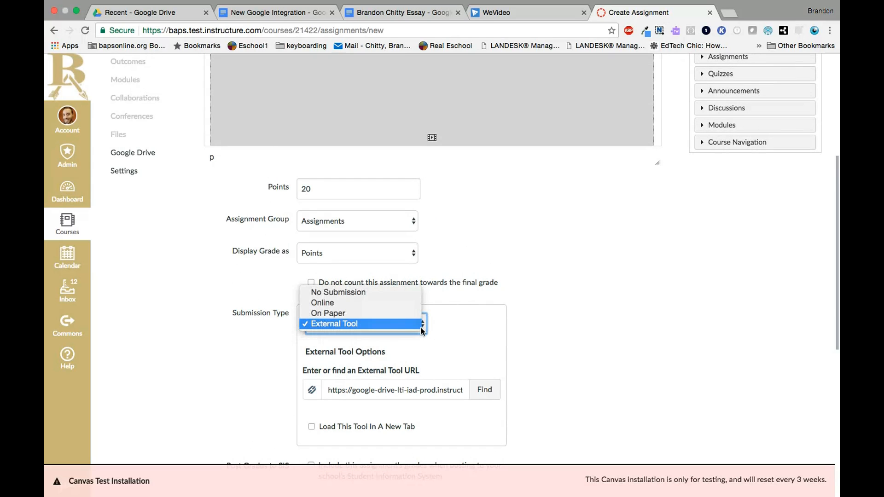
left_click(369, 303)
left_click(311, 438)
scroll(611, 388, "down", 3)
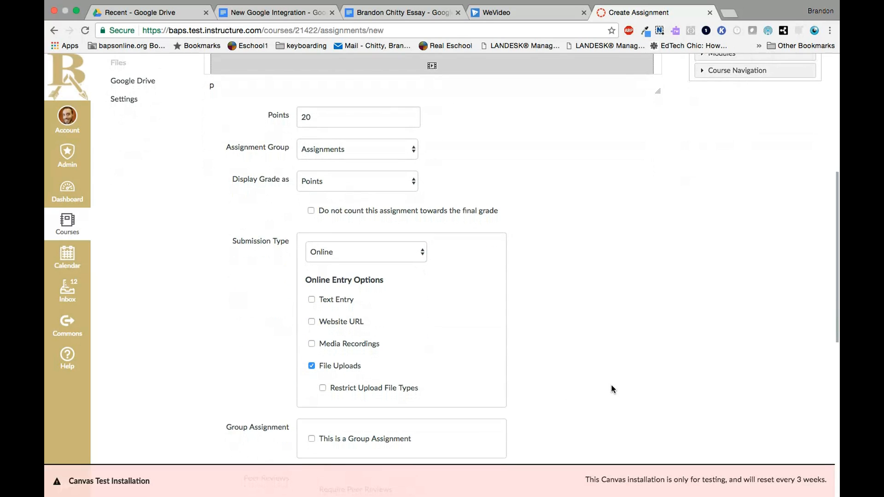